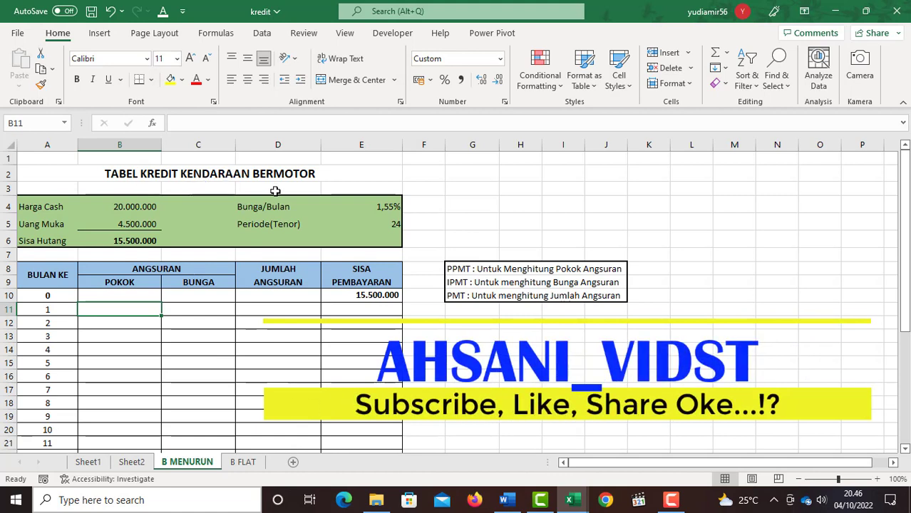
Examine the empty installment table on the B MENURUN sheet and its cash price, down payment, remaining debt, monthly interest and tenor.
{"action": "left_click", "coordinate": [133, 323]}
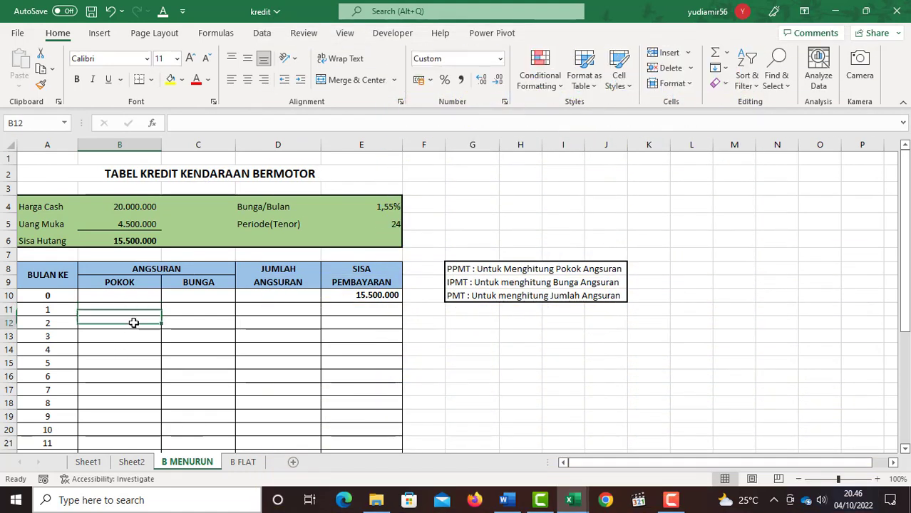
{"action": "left_click", "coordinate": [135, 309]}
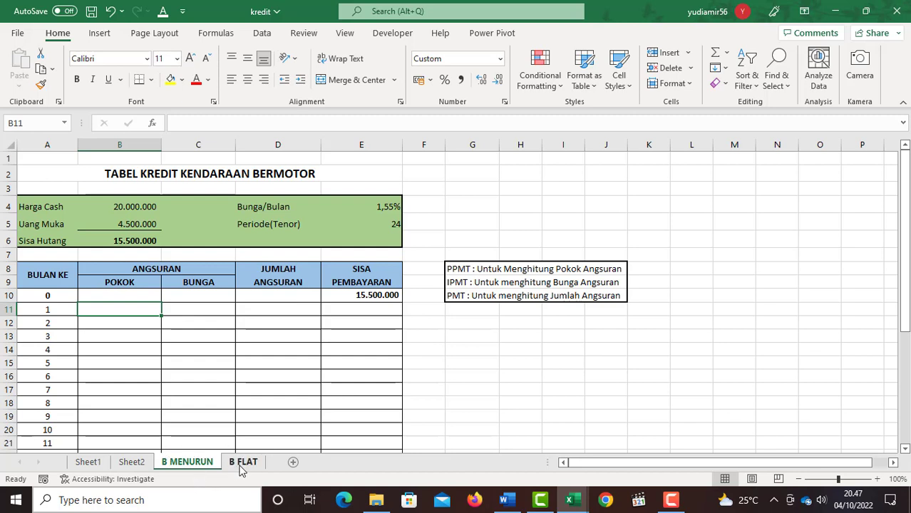
{"action": "left_click", "coordinate": [204, 298]}
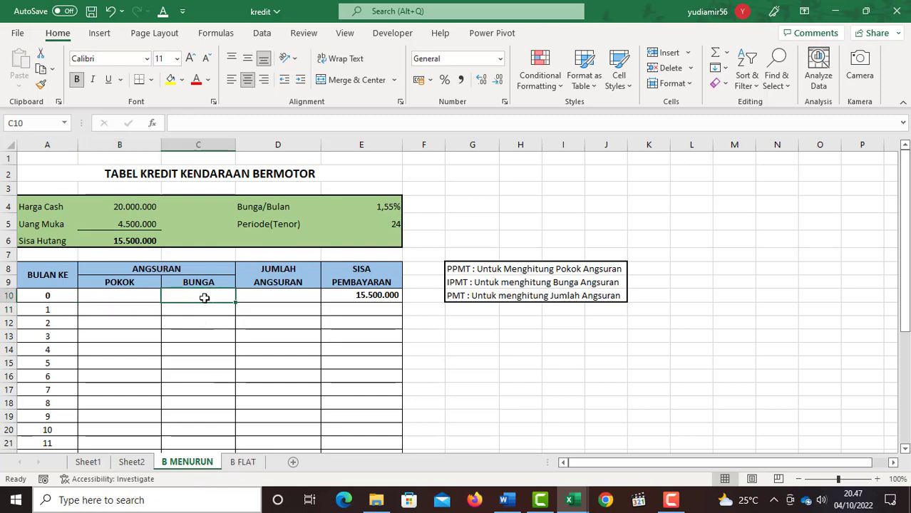
{"action": "scroll", "coordinate": [204, 298], "scroll_direction": "down", "scroll_amount": 5}
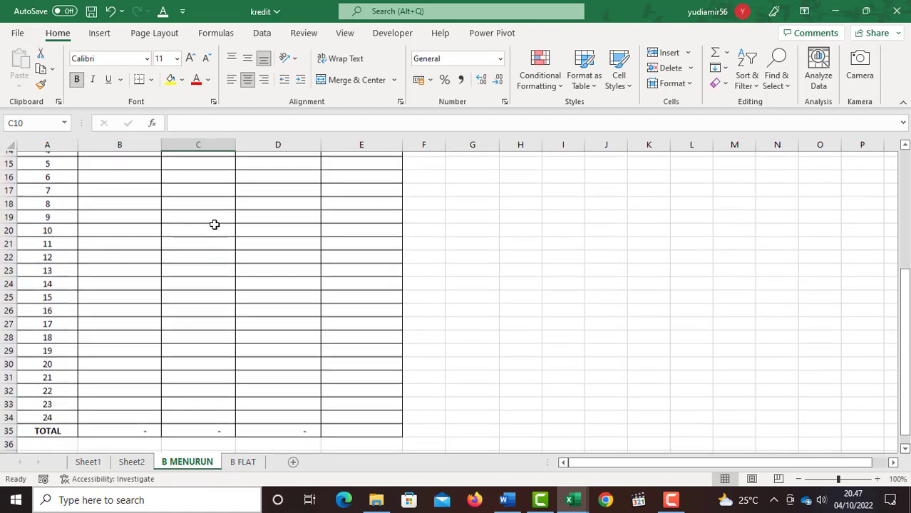
{"action": "scroll", "coordinate": [215, 224], "scroll_direction": "down", "scroll_amount": 1}
{"action": "scroll", "coordinate": [221, 381], "scroll_direction": "up", "scroll_amount": 4}
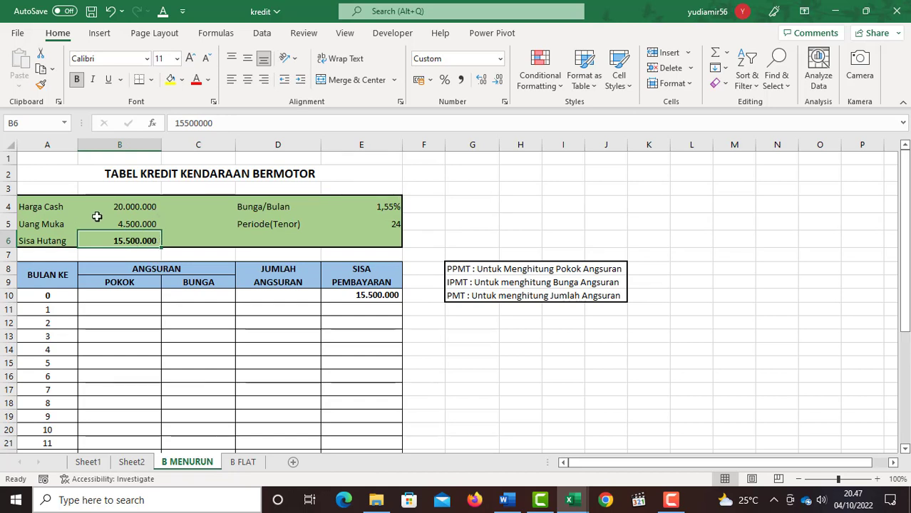
{"action": "left_click", "coordinate": [135, 207]}
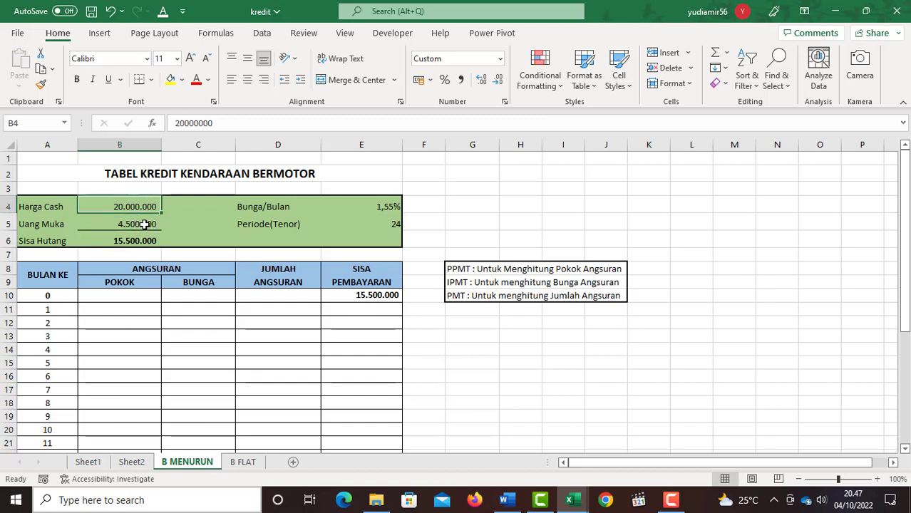
{"action": "left_click", "coordinate": [50, 218]}
{"action": "left_click", "coordinate": [149, 207]}
{"action": "left_click", "coordinate": [145, 224]}
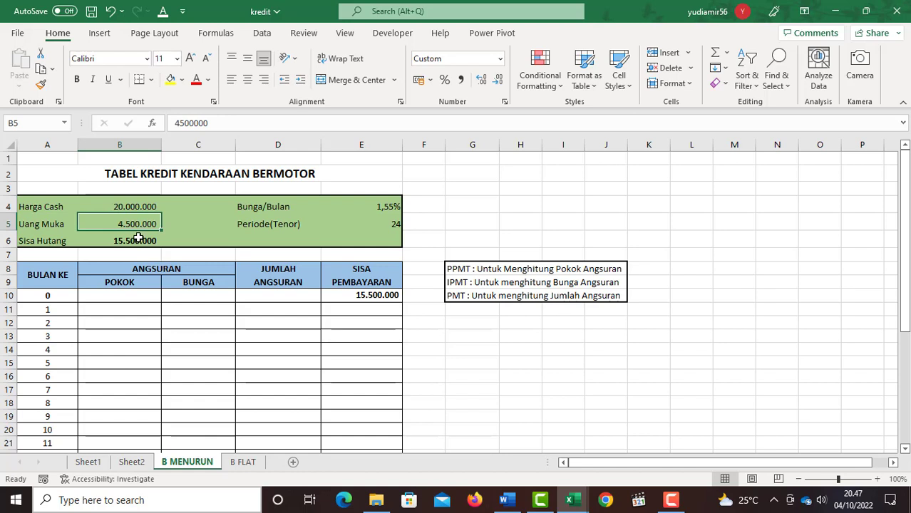
{"action": "left_click", "coordinate": [142, 240]}
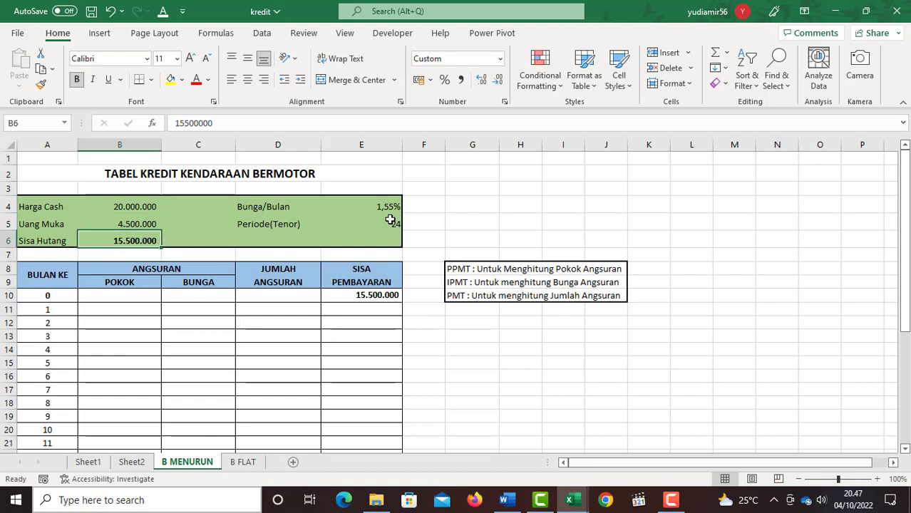
{"action": "left_click", "coordinate": [268, 206]}
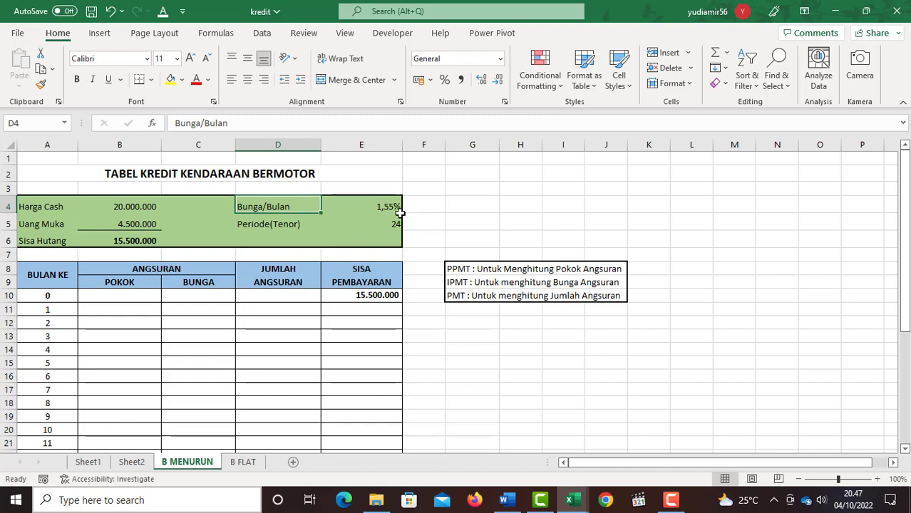
{"action": "left_click", "coordinate": [239, 224]}
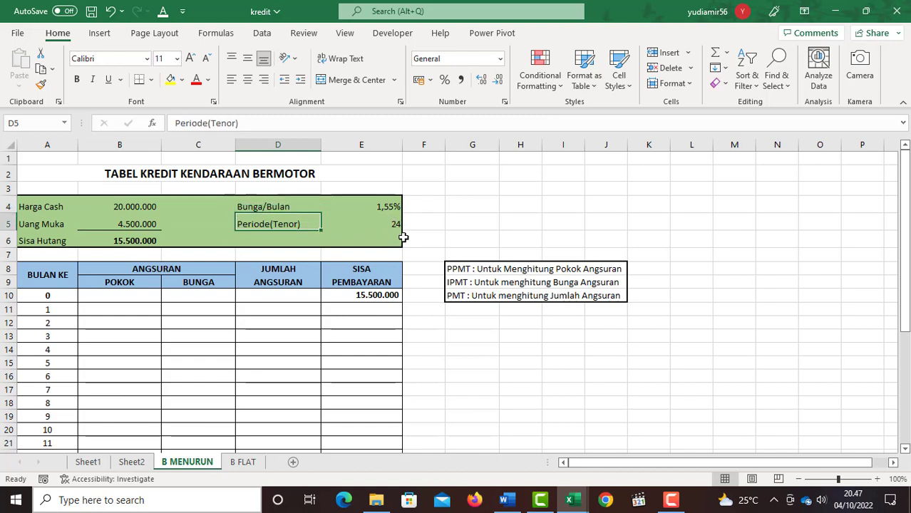
Enter =PPMT($E$4;A11;$E$5;$B$6) in cell B11 to calculate the month 1 principal installment.
{"action": "left_click", "coordinate": [138, 311]}
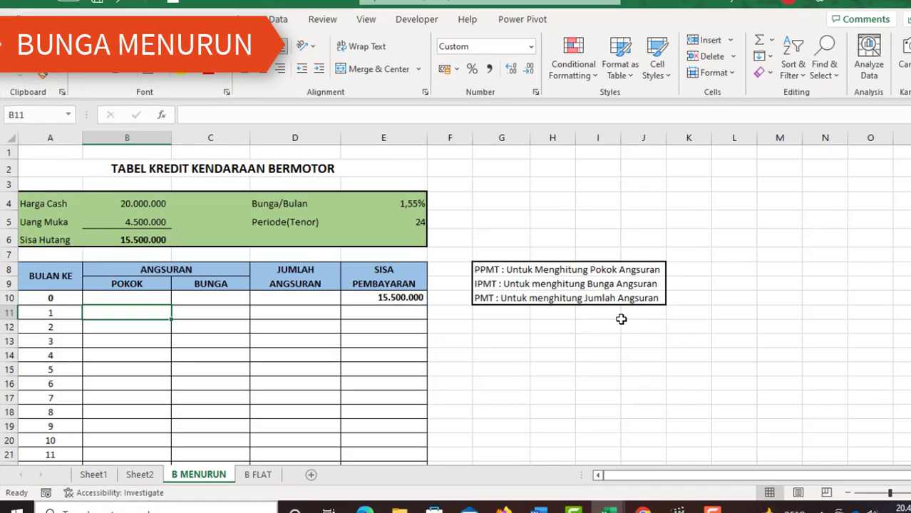
{"action": "type", "text": "=PPMT("}
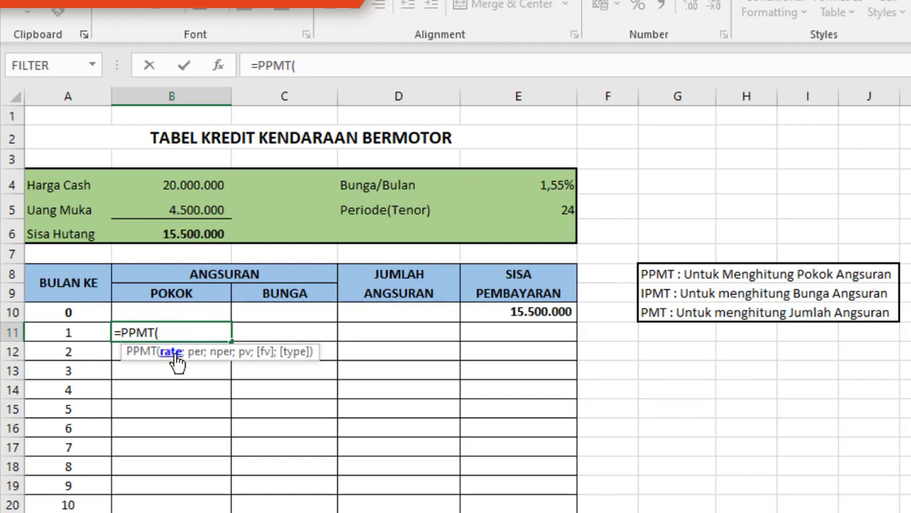
{"action": "left_click", "coordinate": [563, 185]}
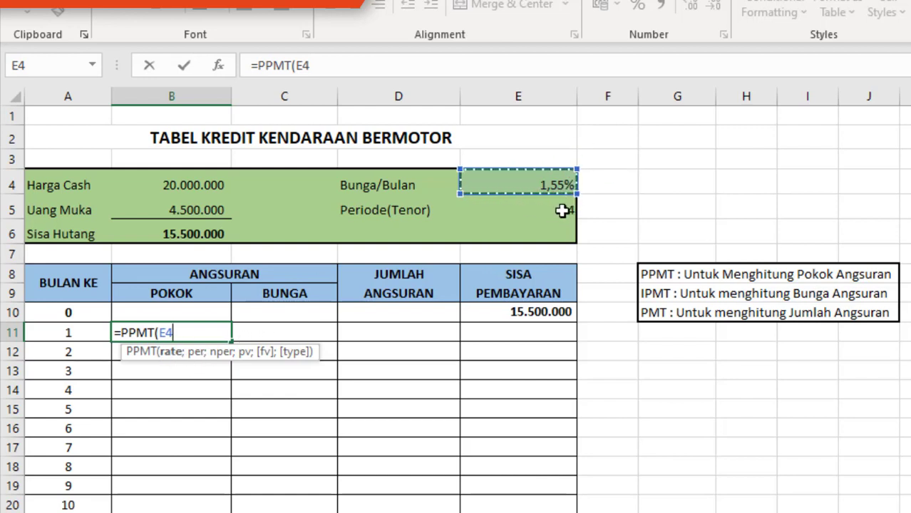
{"action": "key", "text": "F4"}
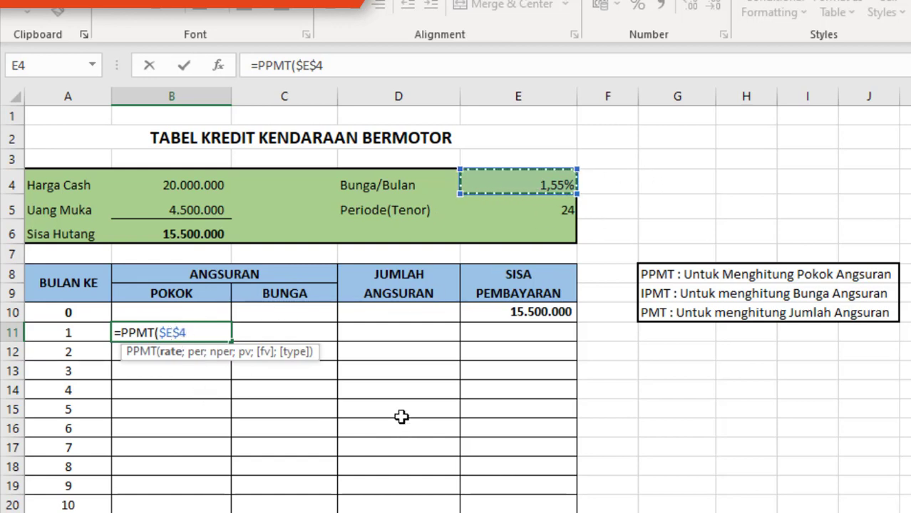
{"action": "type", "text": ";"}
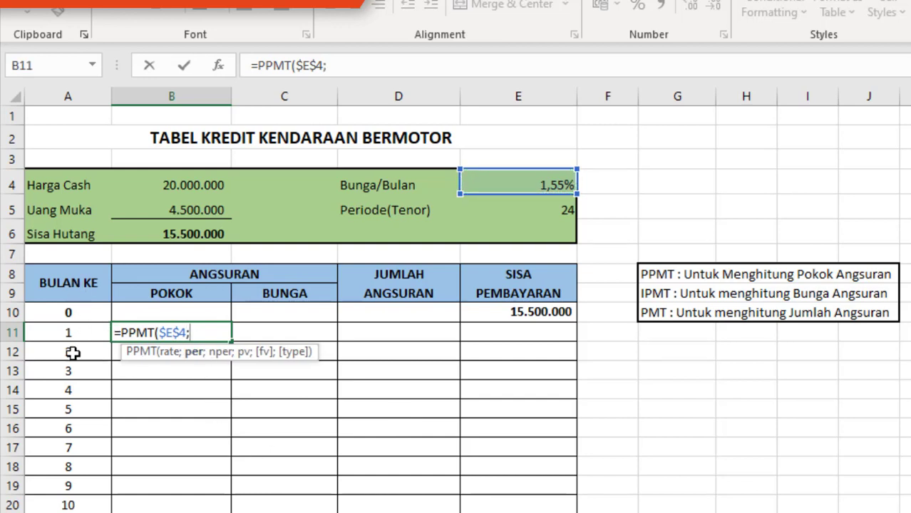
{"action": "left_click", "coordinate": [64, 333]}
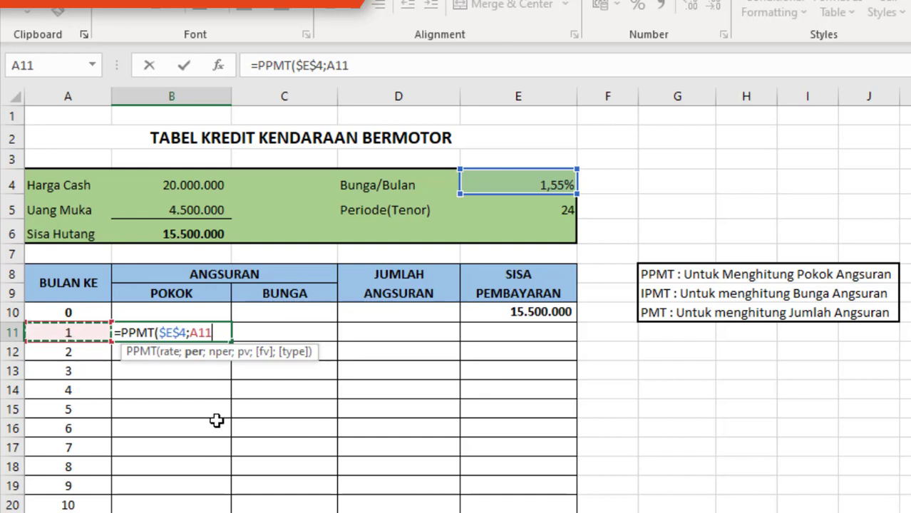
{"action": "type", "text": ";"}
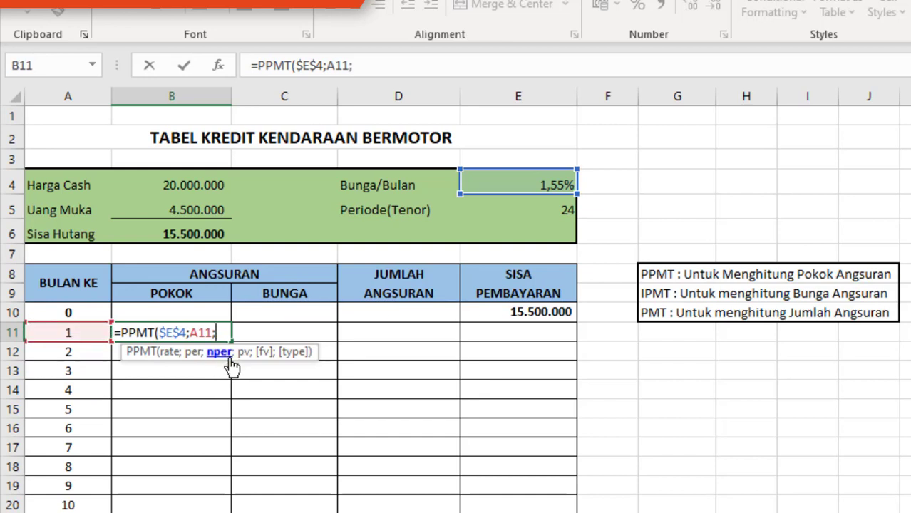
{"action": "left_click", "coordinate": [554, 208]}
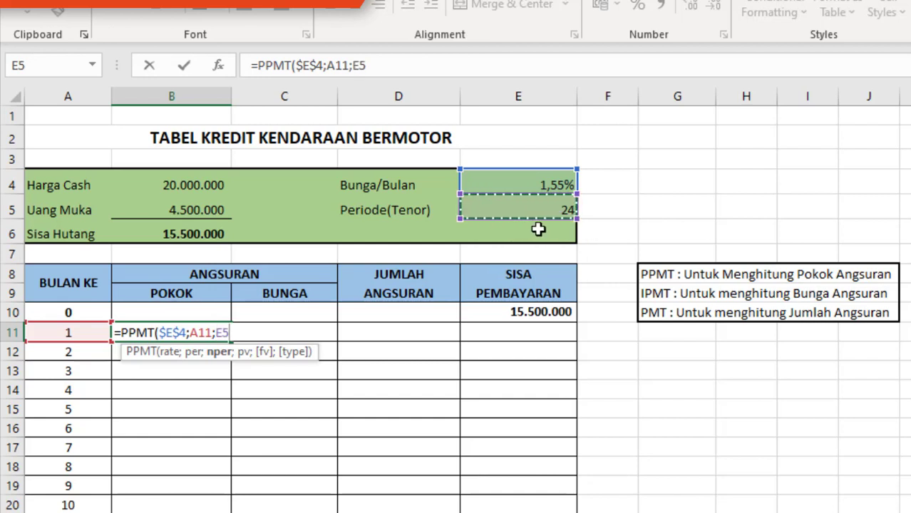
{"action": "key", "text": "F4"}
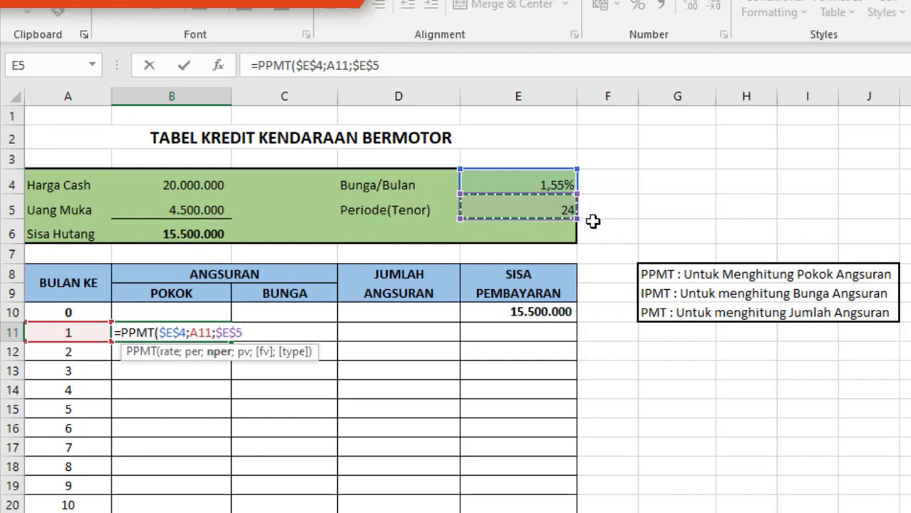
{"action": "type", "text": ";"}
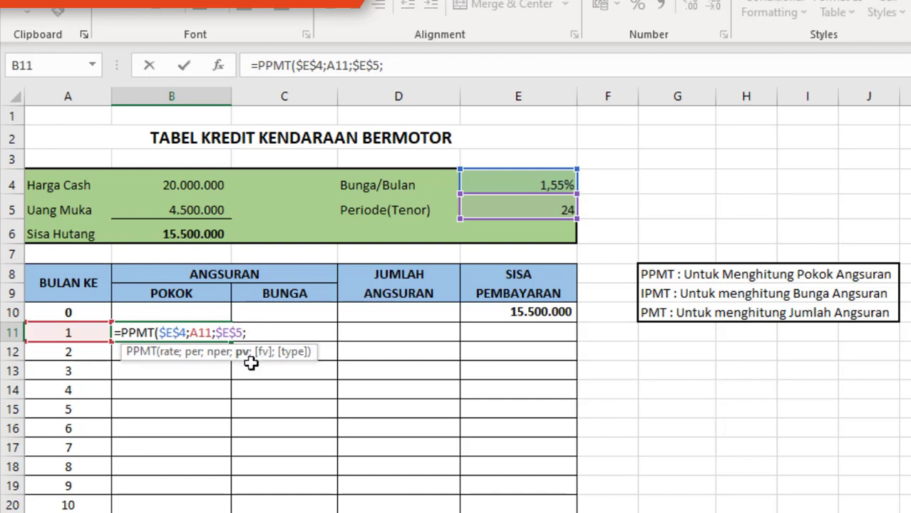
{"action": "left_click", "coordinate": [196, 233]}
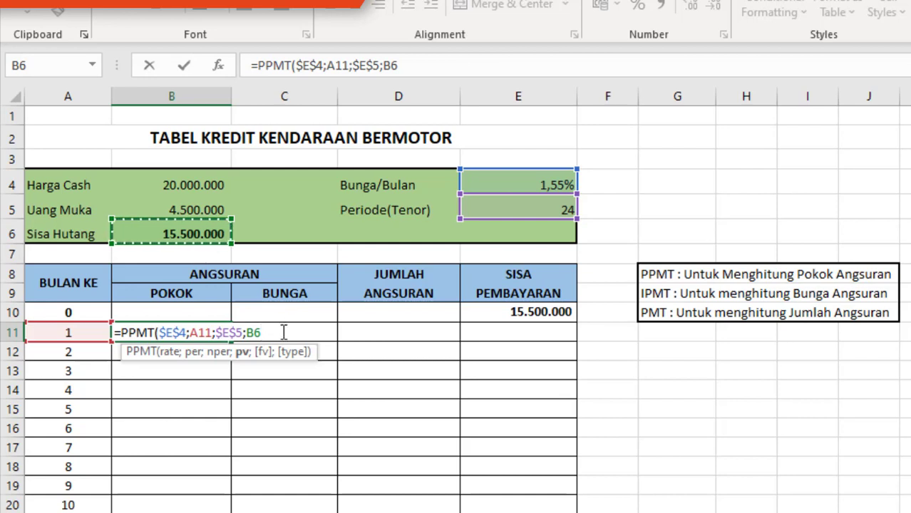
{"action": "key", "text": "F4"}
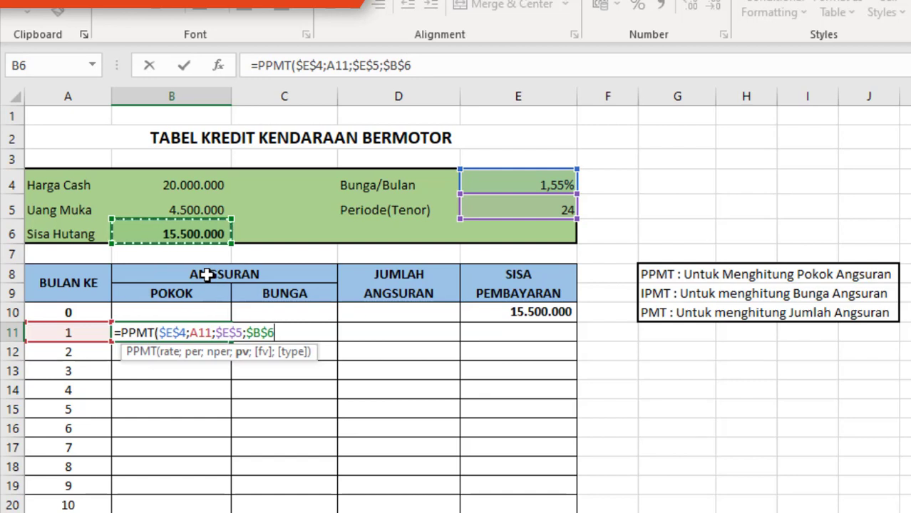
{"action": "type", "text": ")"}
{"action": "key", "text": "Return"}
{"action": "key", "text": "Up"}
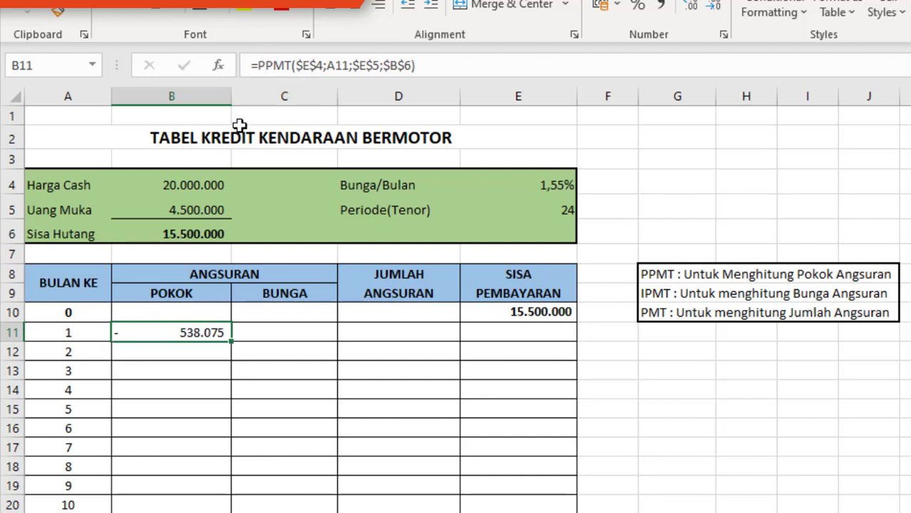
Put a minus sign before PPMT in the B11 formula, making it =-PPMT($E$4;A11;$E$5;$B$6).
{"action": "left_click", "coordinate": [258, 69]}
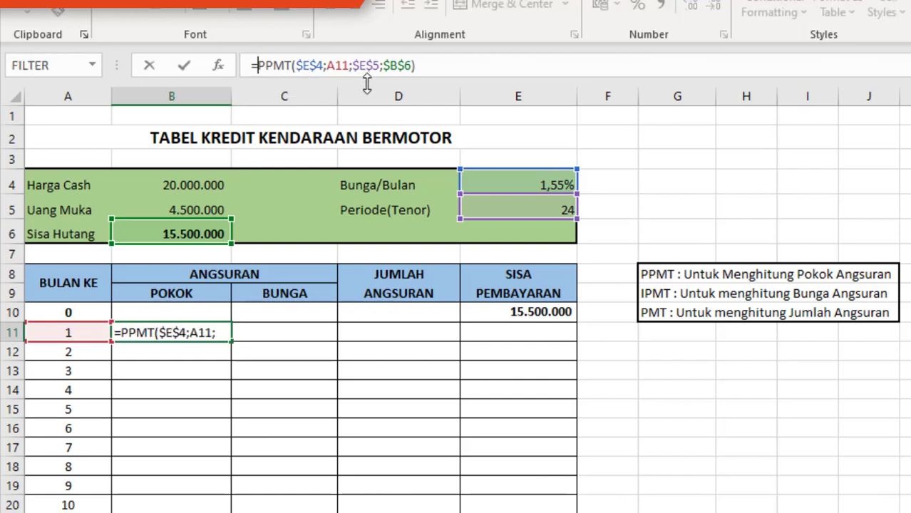
{"action": "type", "text": "-"}
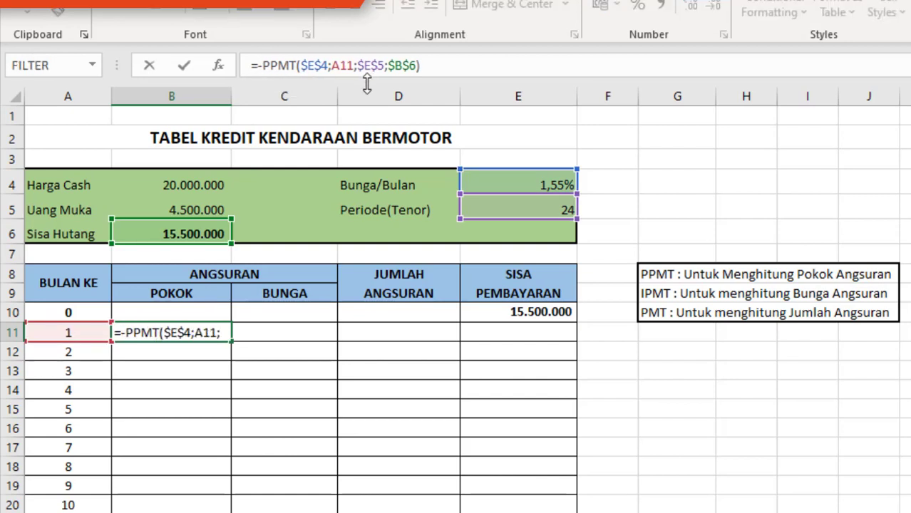
{"action": "key", "text": "Return"}
{"action": "key", "text": "Up"}
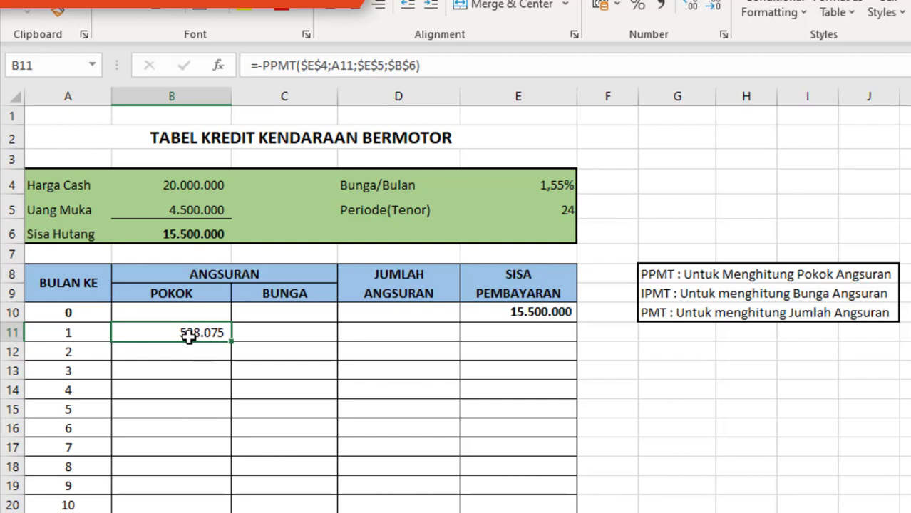
Enter =IPMT($E$4;A11;$E$5;$B$6) in cell C11 to calculate the month 1 interest installment.
{"action": "left_click", "coordinate": [291, 335]}
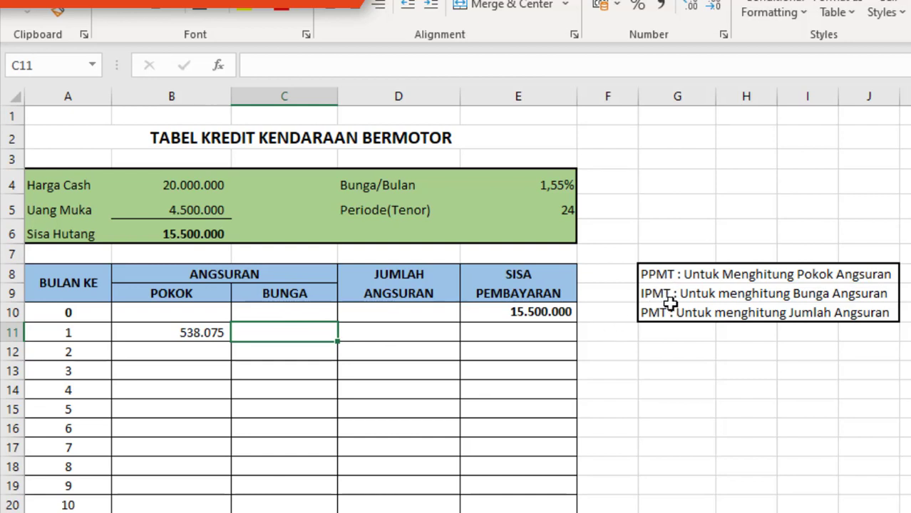
{"action": "type", "text": "="}
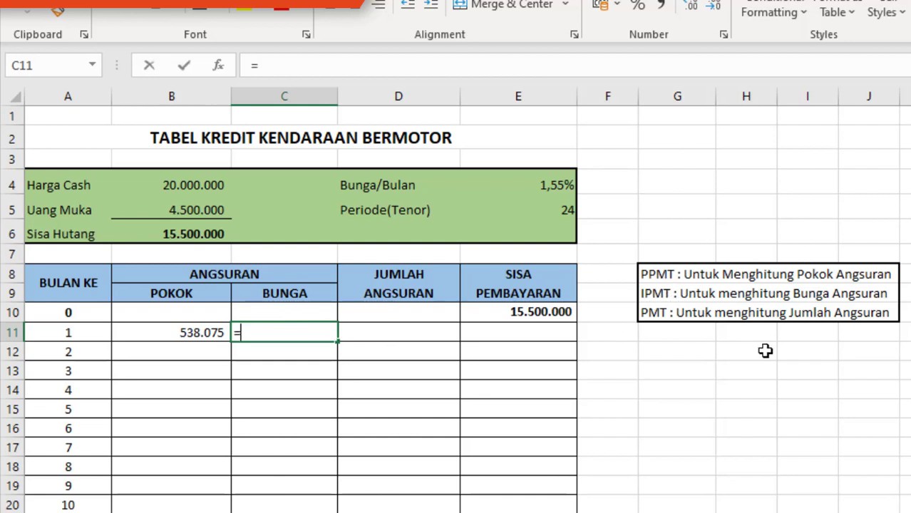
{"action": "type", "text": "IPMT"}
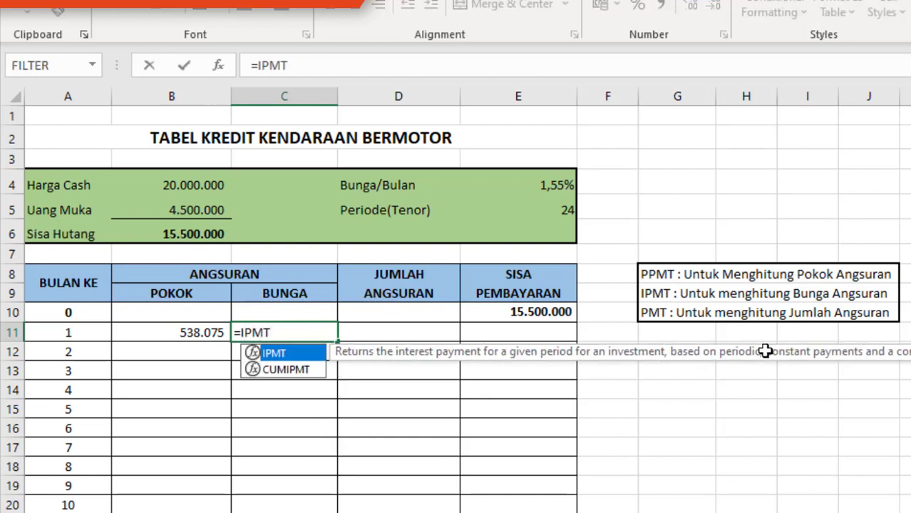
{"action": "type", "text": "("}
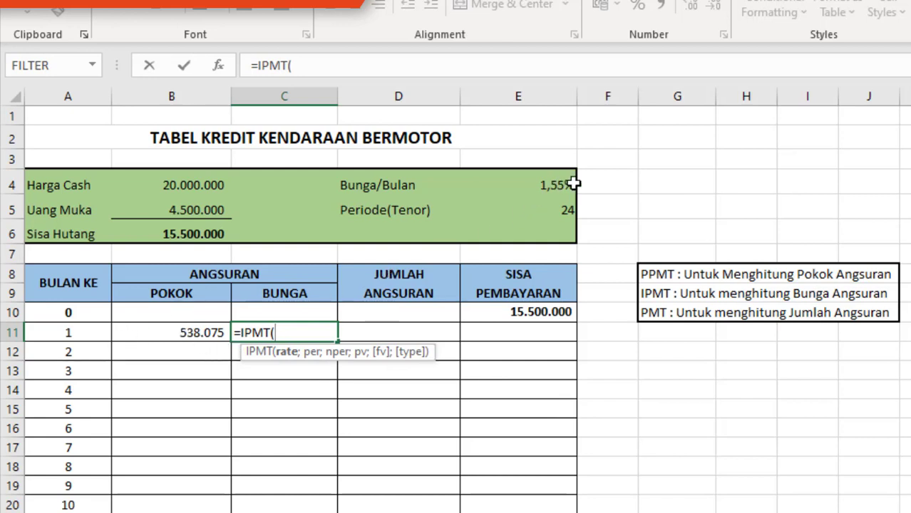
{"action": "left_click", "coordinate": [568, 184]}
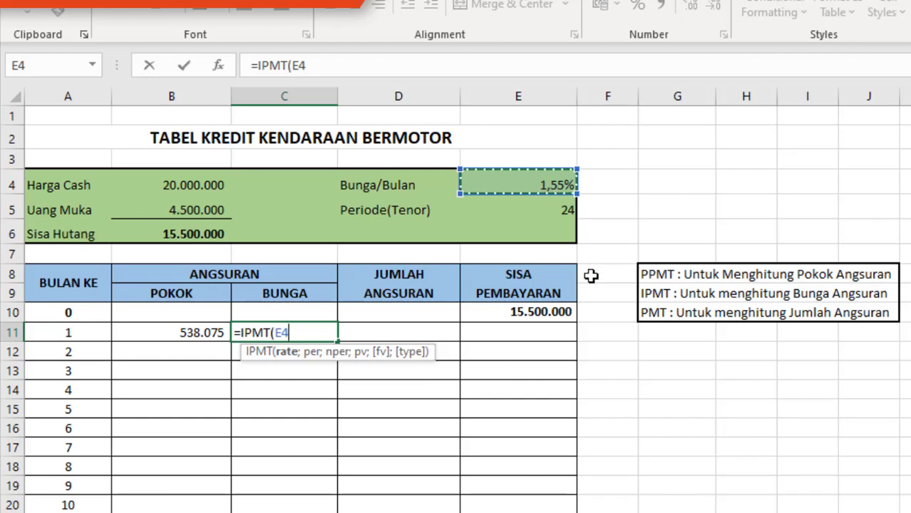
{"action": "key", "text": "F4"}
{"action": "type", "text": ";"}
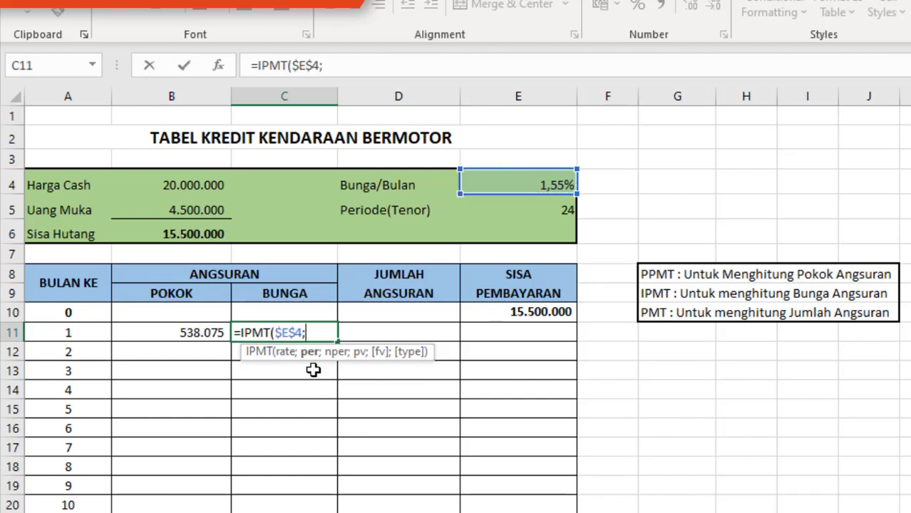
{"action": "left_click", "coordinate": [70, 333]}
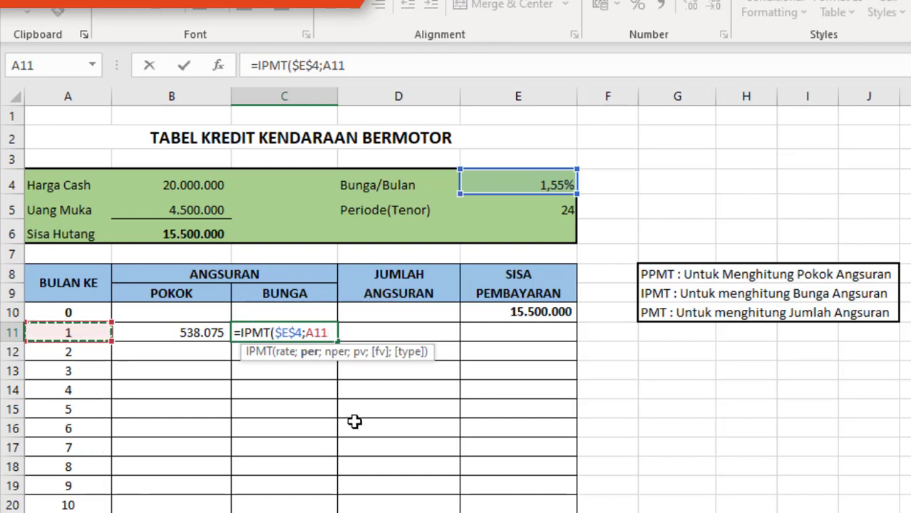
{"action": "type", "text": ";"}
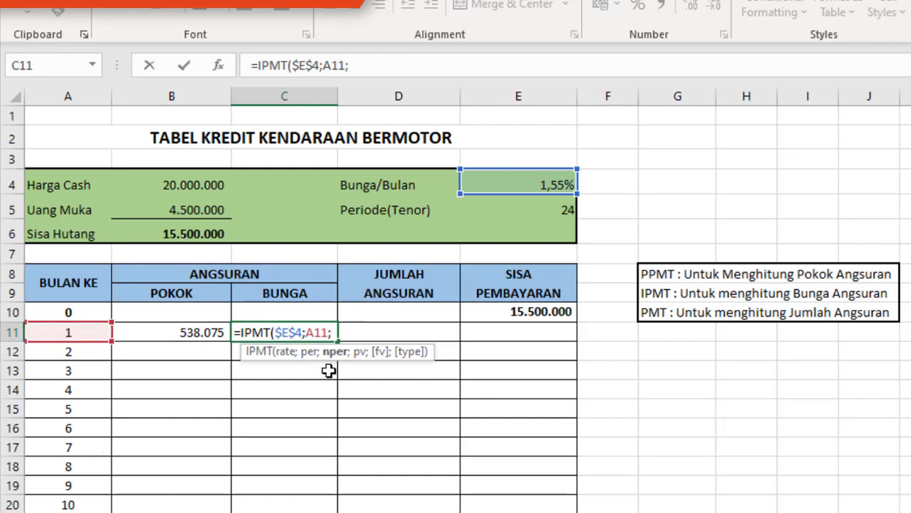
{"action": "left_click", "coordinate": [547, 215]}
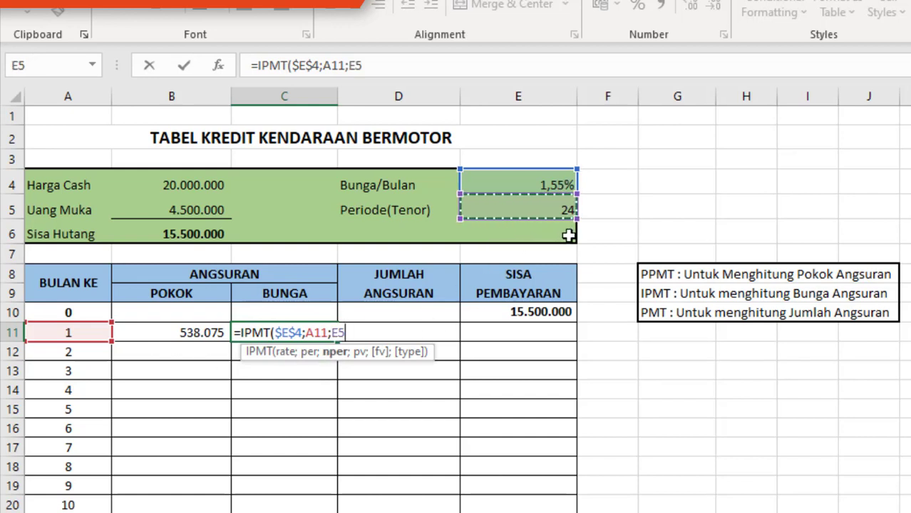
{"action": "key", "text": "F4"}
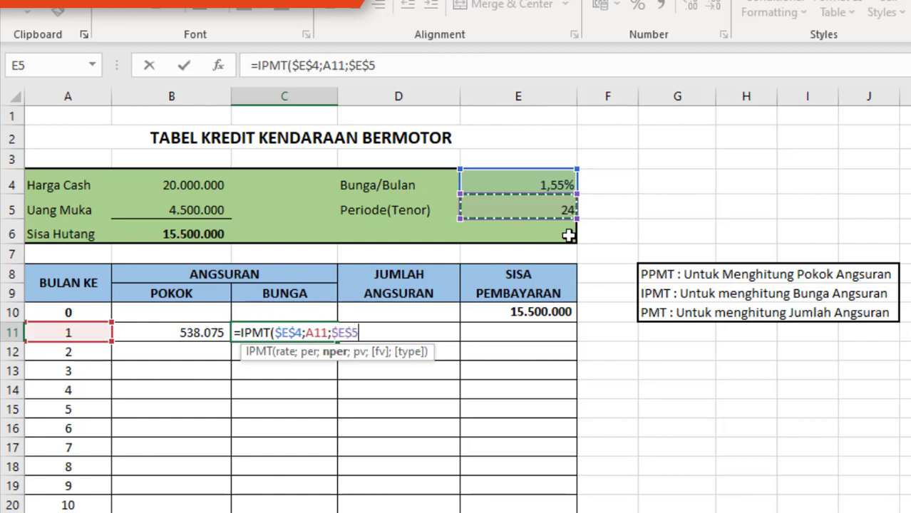
{"action": "type", "text": ";"}
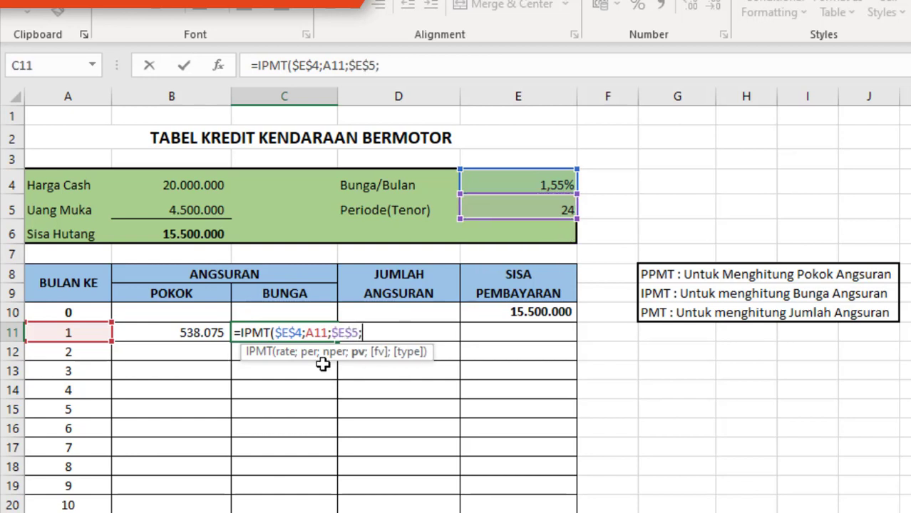
{"action": "left_click", "coordinate": [182, 235]}
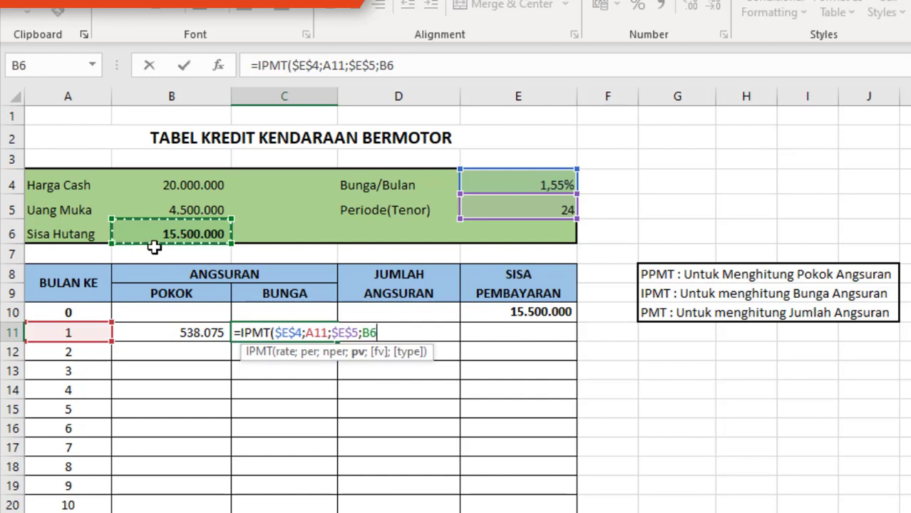
{"action": "key", "text": "F4"}
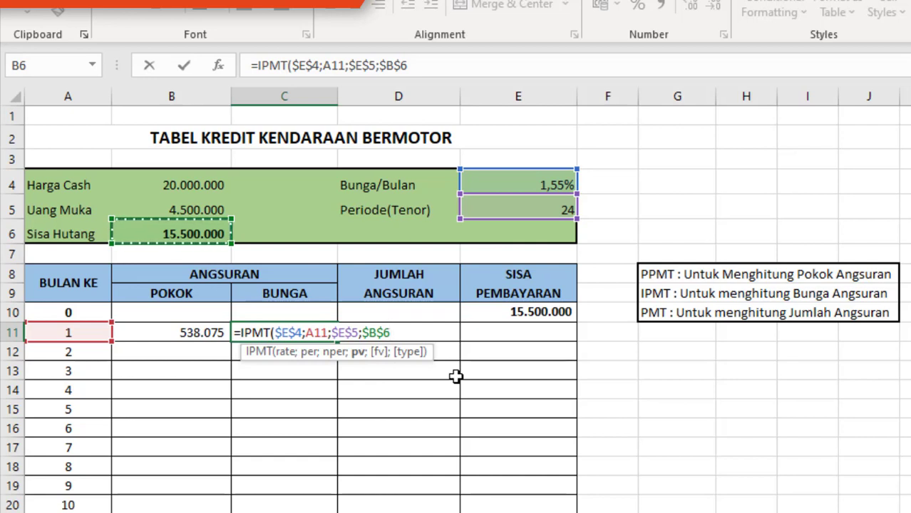
{"action": "type", "text": ")"}
{"action": "key", "text": "Return"}
{"action": "key", "text": "Up"}
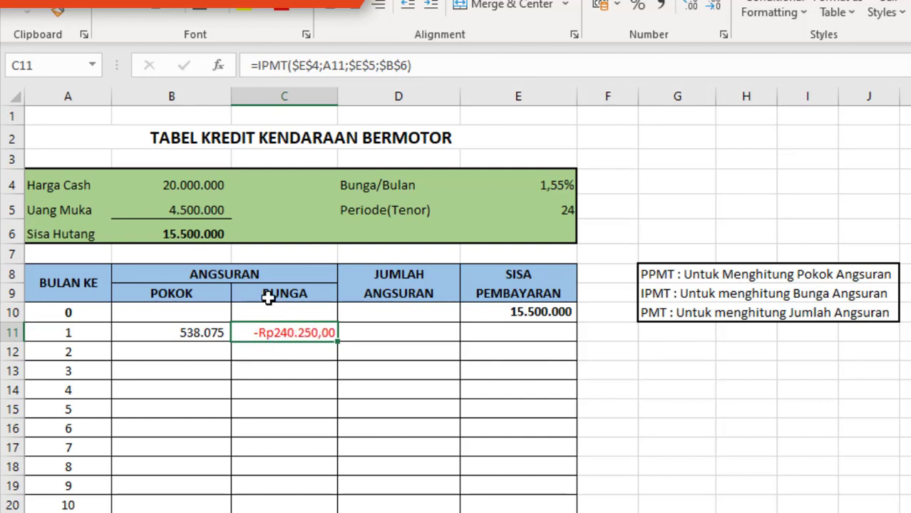
Put a minus sign before IPMT in the C11 formula, making it =-IPMT($E$4;A11;$E$5;$B$6).
{"action": "left_click", "coordinate": [260, 65]}
{"action": "type", "text": "I"}
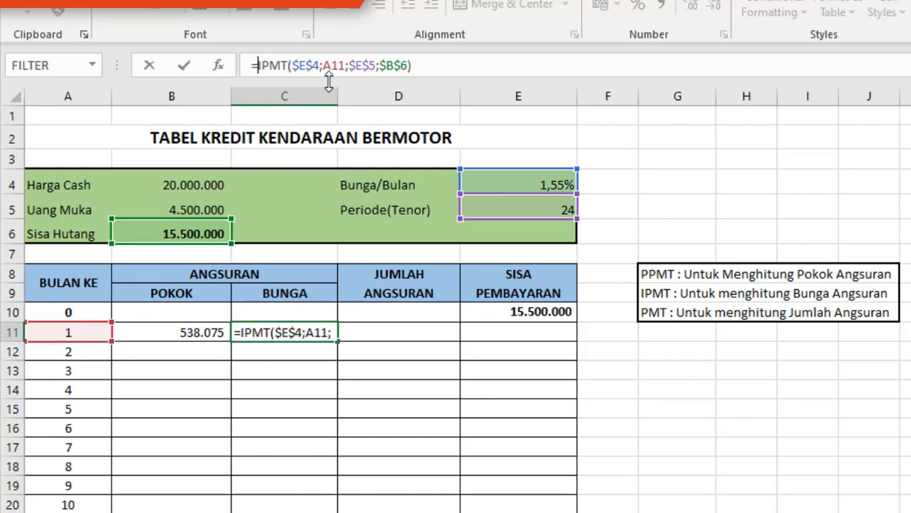
{"action": "type", "text": "-"}
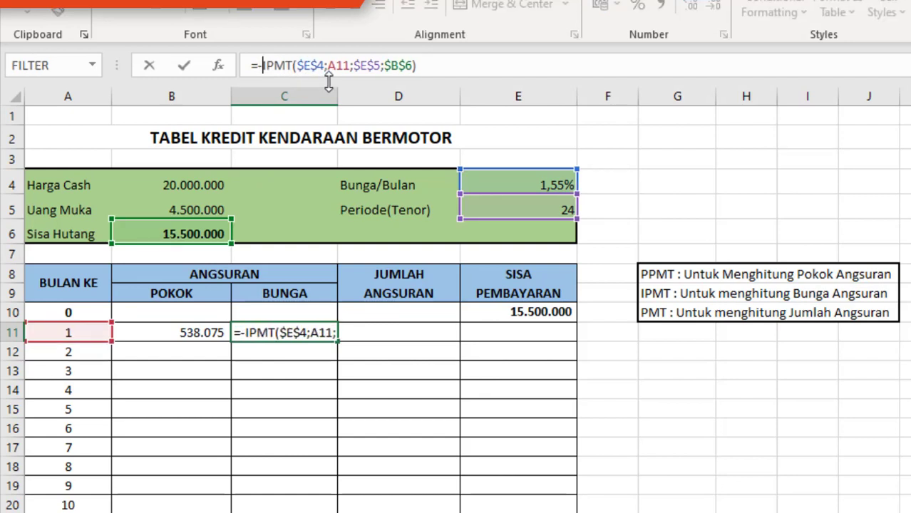
{"action": "key", "text": "Return"}
{"action": "key", "text": "Up"}
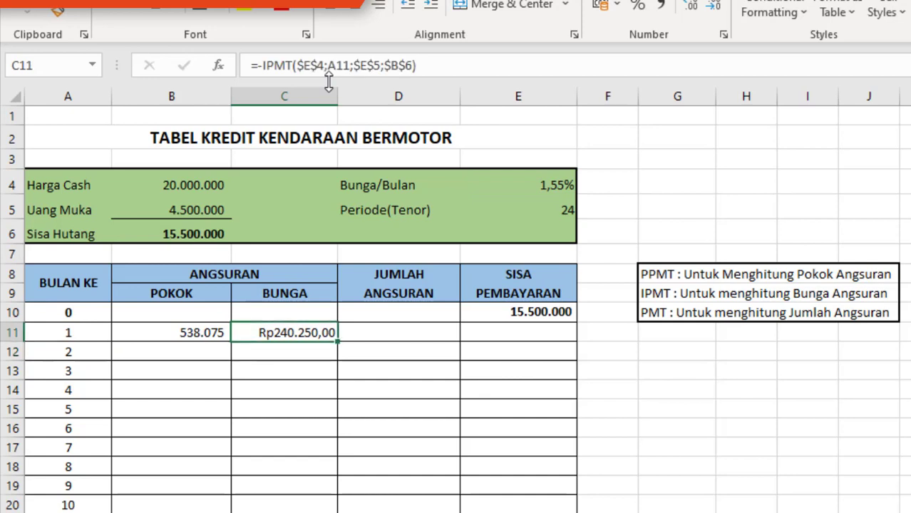
Try totalling the month 1 installment in D11 by adding C11 and B11, and clear the cell.
{"action": "left_click", "coordinate": [423, 326]}
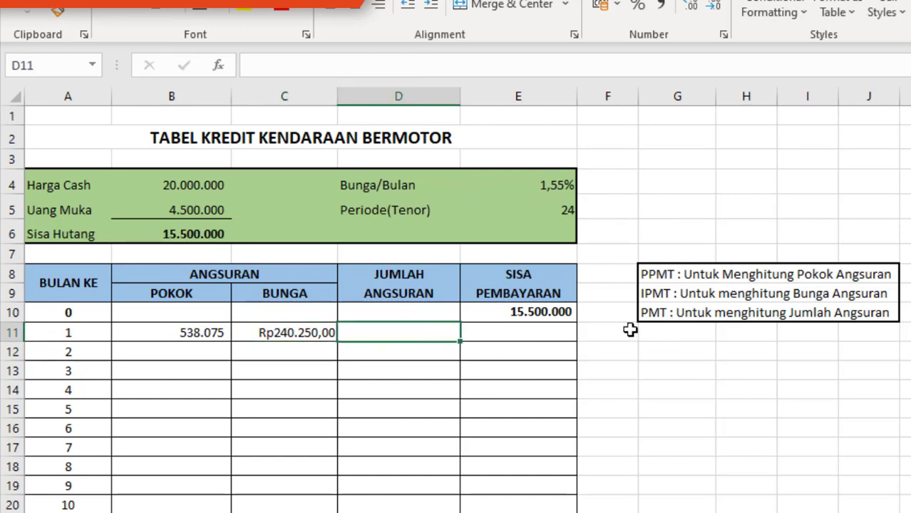
{"action": "type", "text": "="}
{"action": "key", "text": "Left"}
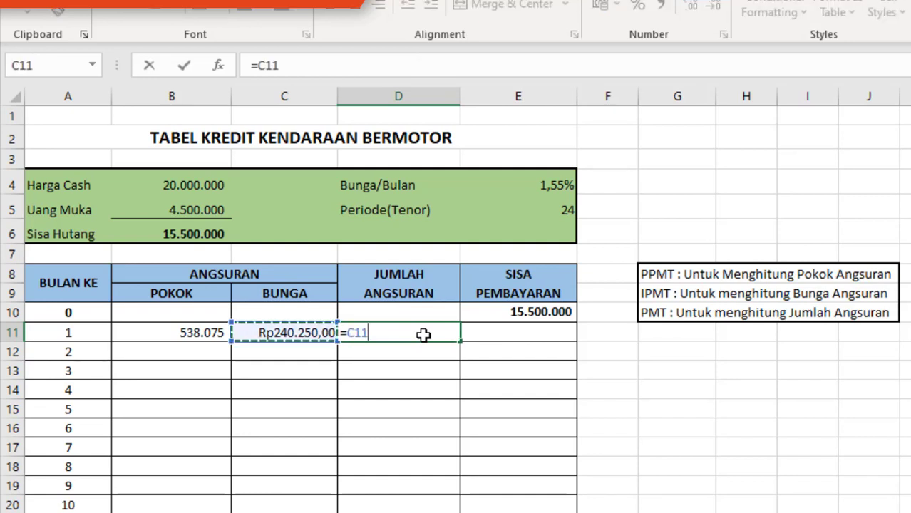
{"action": "type", "text": "+"}
{"action": "key", "text": "Left"}
{"action": "key", "text": "Left"}
{"action": "key", "text": "Return"}
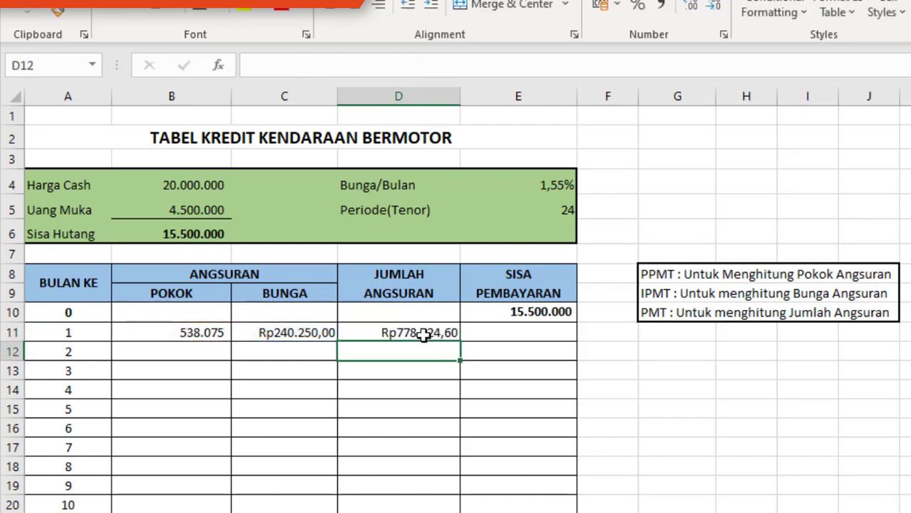
{"action": "left_click", "coordinate": [423, 335]}
{"action": "key", "text": "Delete"}
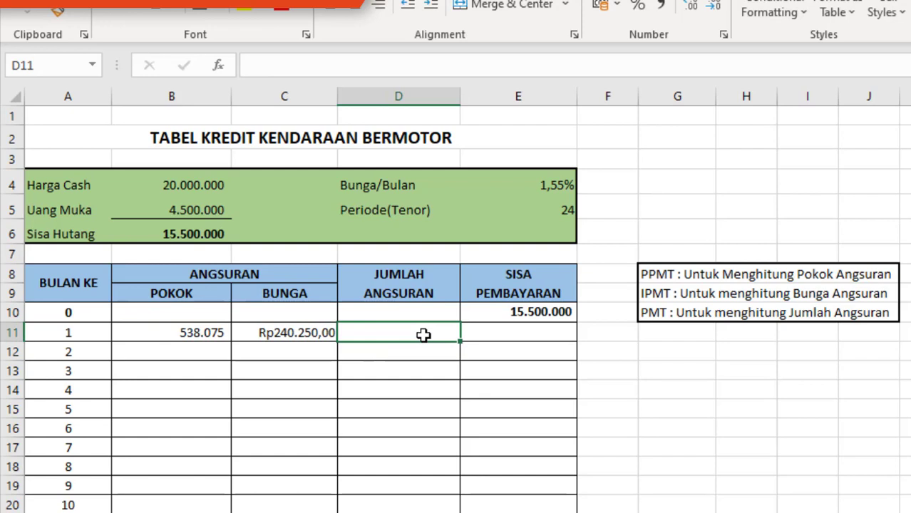
Enter =PMT($E$4;$E$5;$B$6) in cell D11 to calculate the month 1 total installment.
{"action": "left_click", "coordinate": [681, 314]}
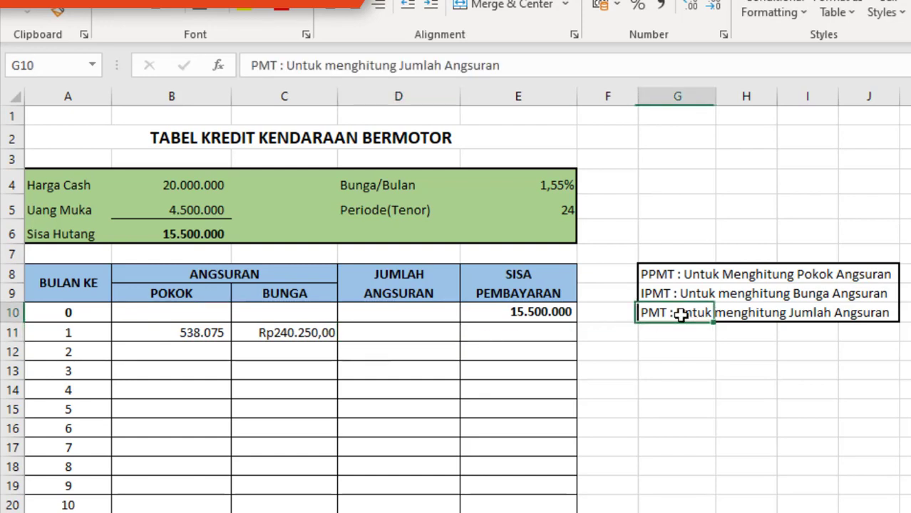
{"action": "left_click", "coordinate": [414, 333]}
{"action": "type", "text": "=PMT"}
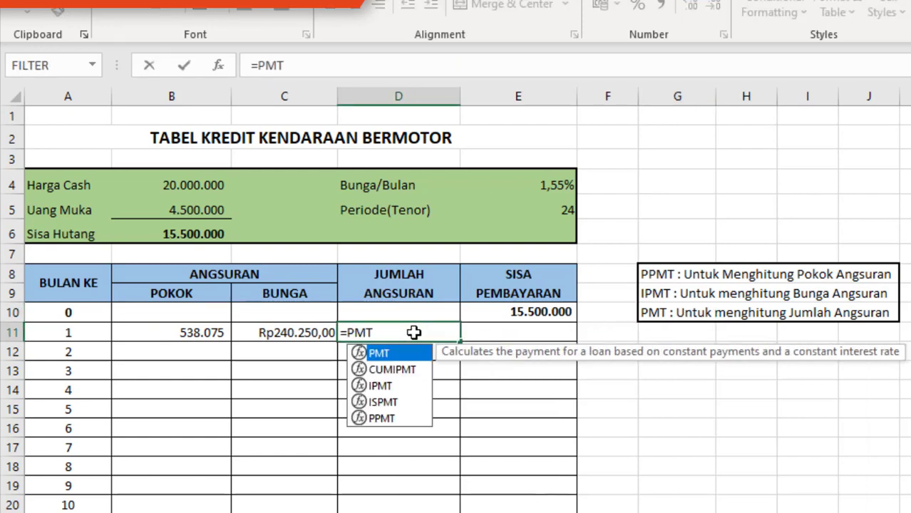
{"action": "type", "text": "("}
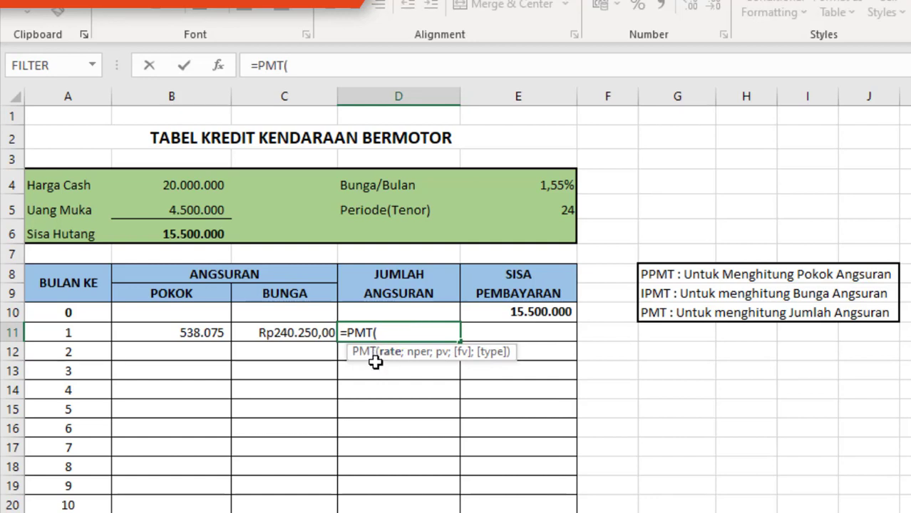
{"action": "left_click", "coordinate": [565, 183]}
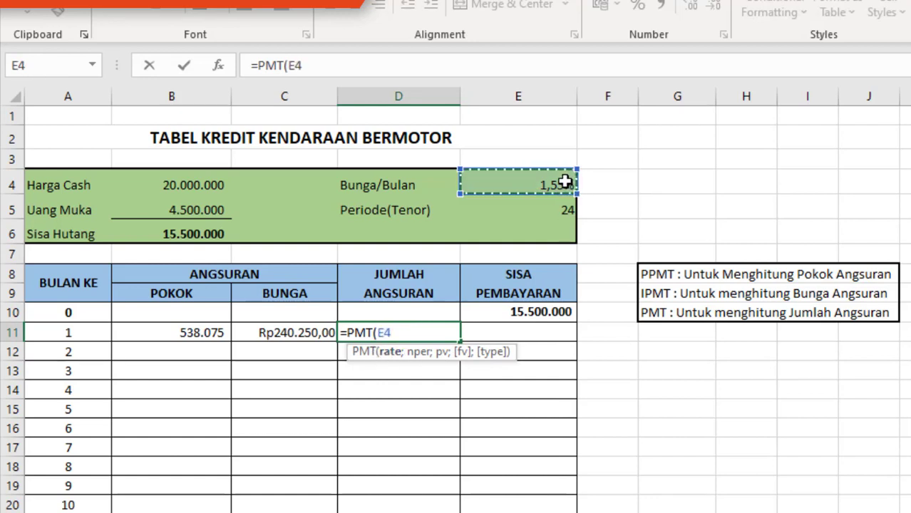
{"action": "key", "text": "F4"}
{"action": "type", "text": ";"}
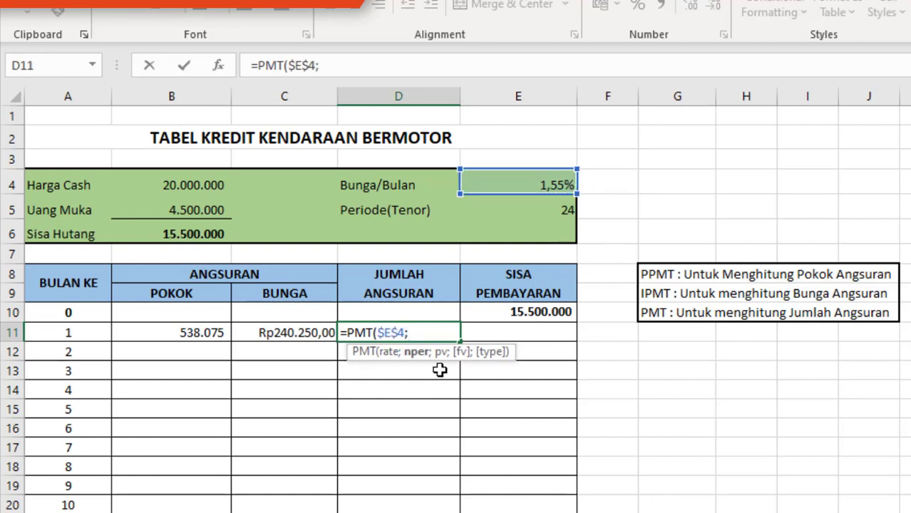
{"action": "left_click", "coordinate": [547, 210]}
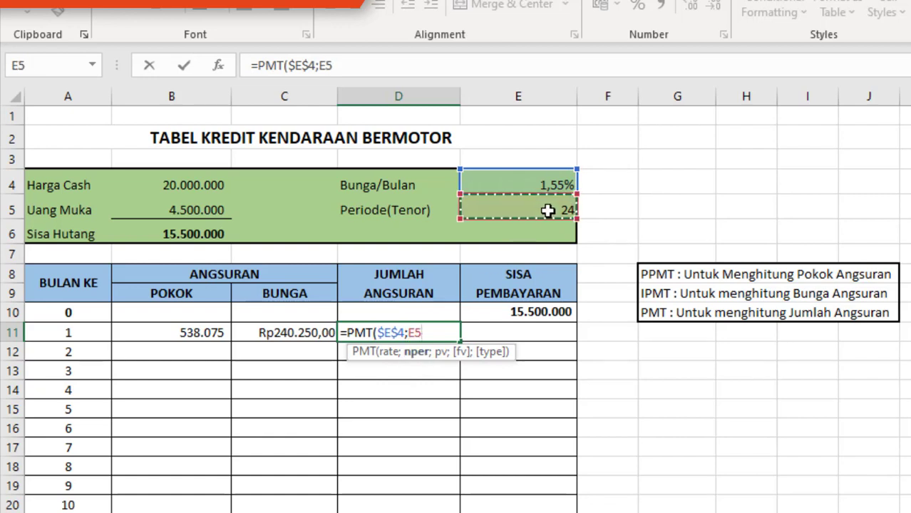
{"action": "key", "text": "F4"}
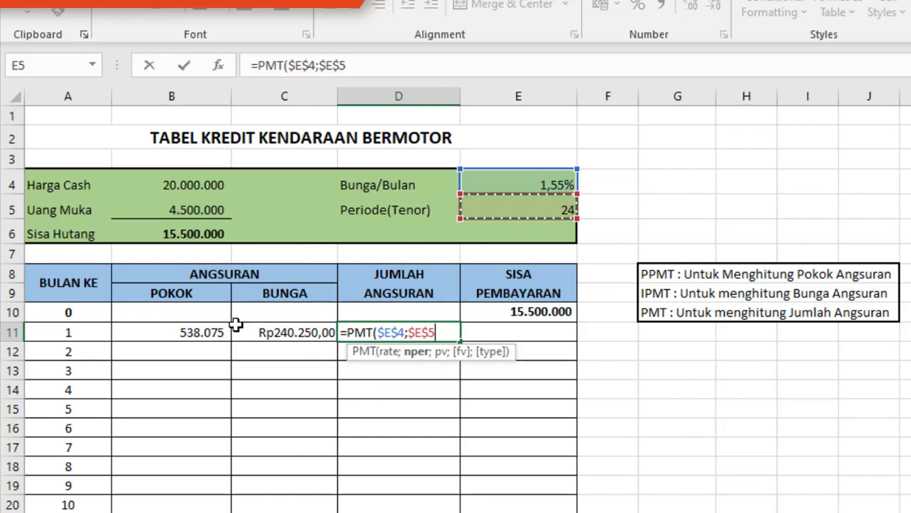
{"action": "type", "text": ";"}
{"action": "left_click", "coordinate": [198, 232]}
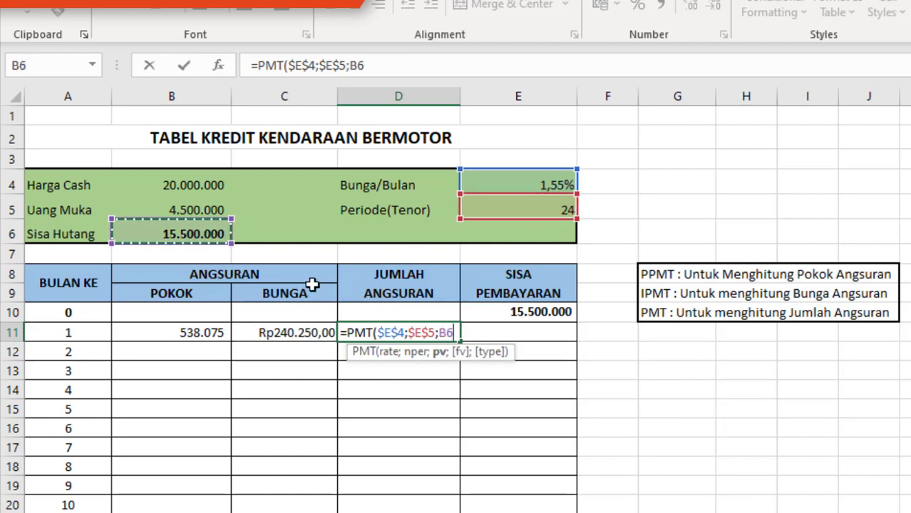
{"action": "key", "text": "F4"}
{"action": "type", "text": ")"}
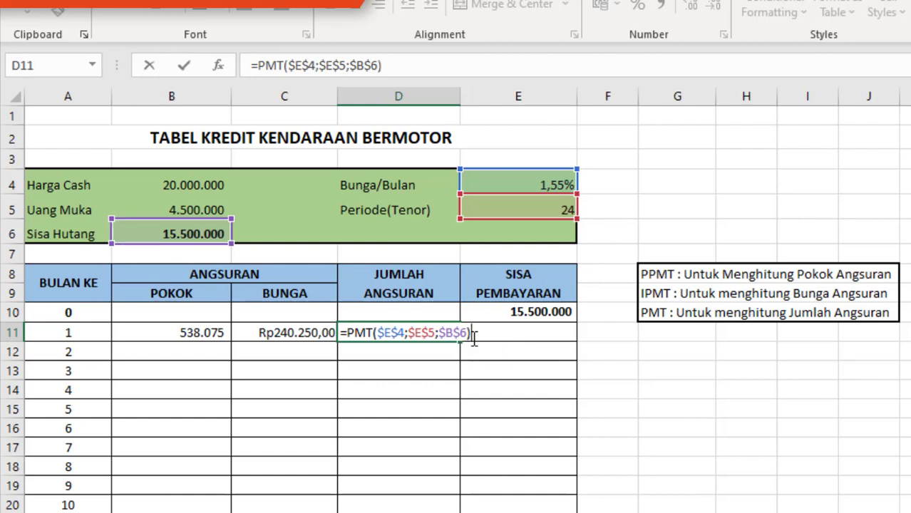
{"action": "key", "text": "Return"}
{"action": "key", "text": "Up"}
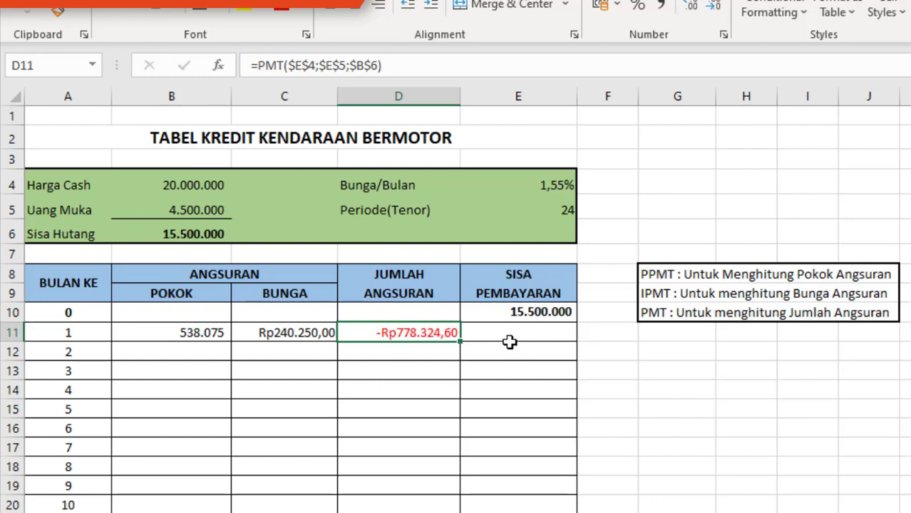
Check the PMT amount by entering =C11+B11 in D12, clear that cell and return to D11.
{"action": "left_click", "coordinate": [423, 354]}
{"action": "type", "text": "="}
{"action": "left_click", "coordinate": [312, 332]}
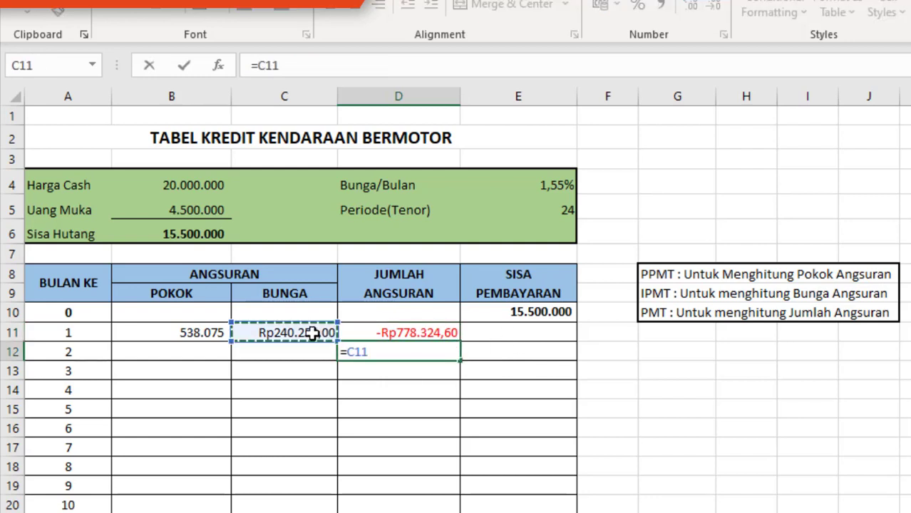
{"action": "type", "text": "+"}
{"action": "left_click", "coordinate": [211, 333]}
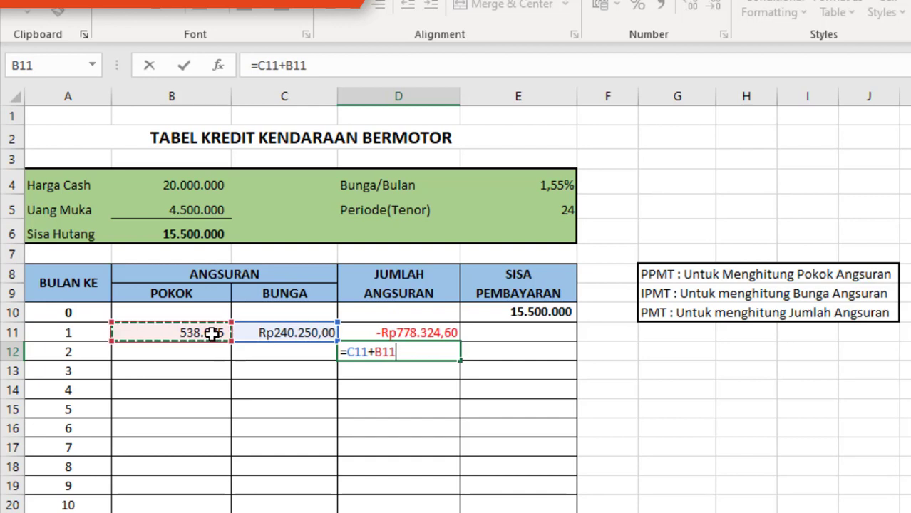
{"action": "key", "text": "Return"}
{"action": "left_click", "coordinate": [431, 354]}
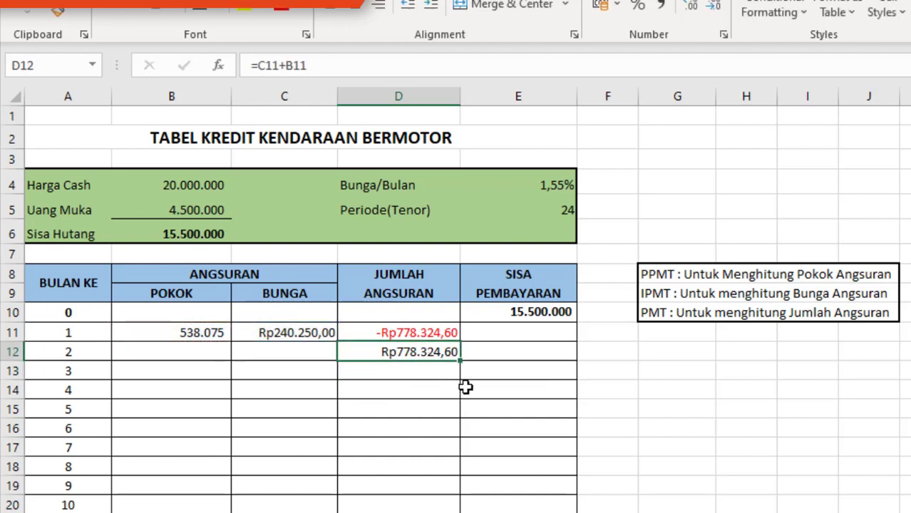
{"action": "key", "text": "Delete"}
{"action": "left_click", "coordinate": [408, 333]}
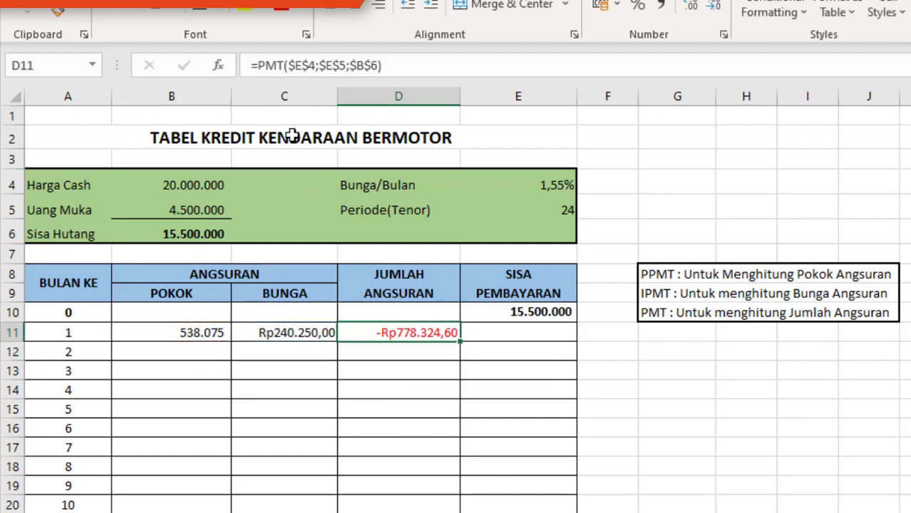
Wrap the PMT formula in D11 in ABS, making it =ABS(PMT($E$4;$E$5;$B$6)).
{"action": "left_click", "coordinate": [263, 66]}
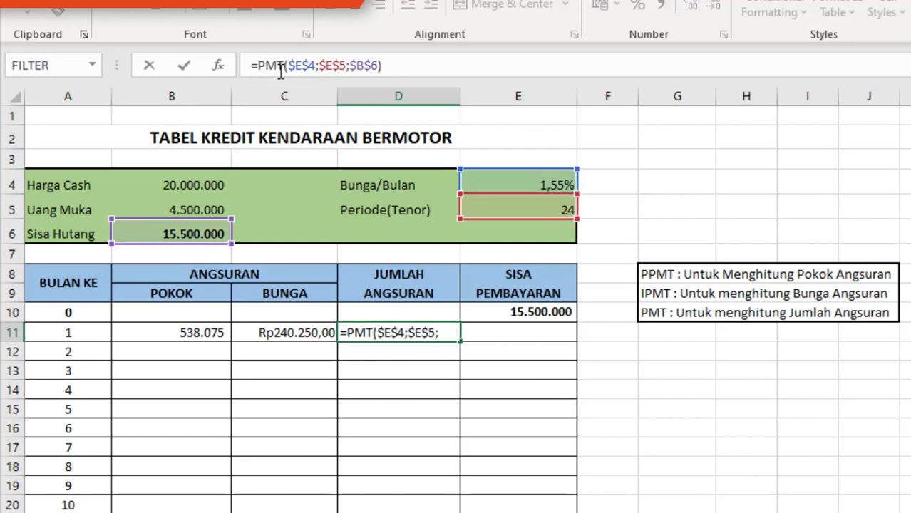
{"action": "type", "text": "ABS("}
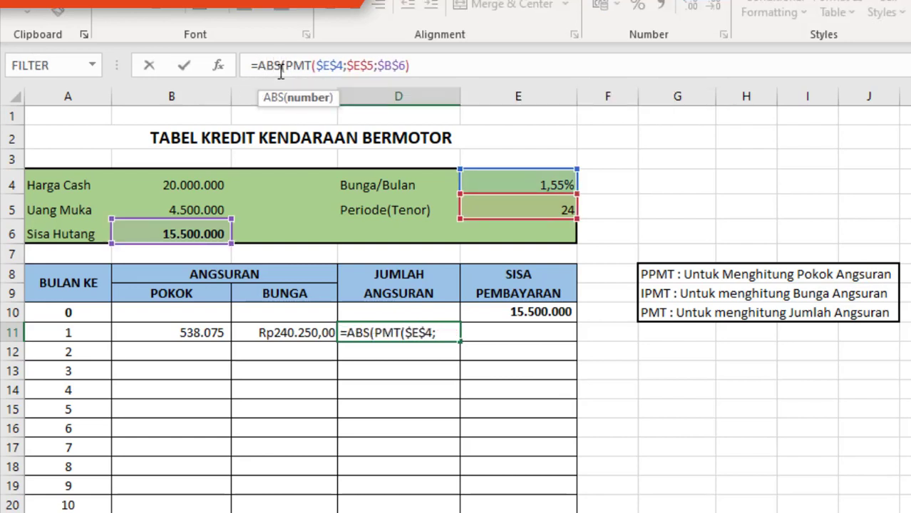
{"action": "left_click", "coordinate": [440, 68]}
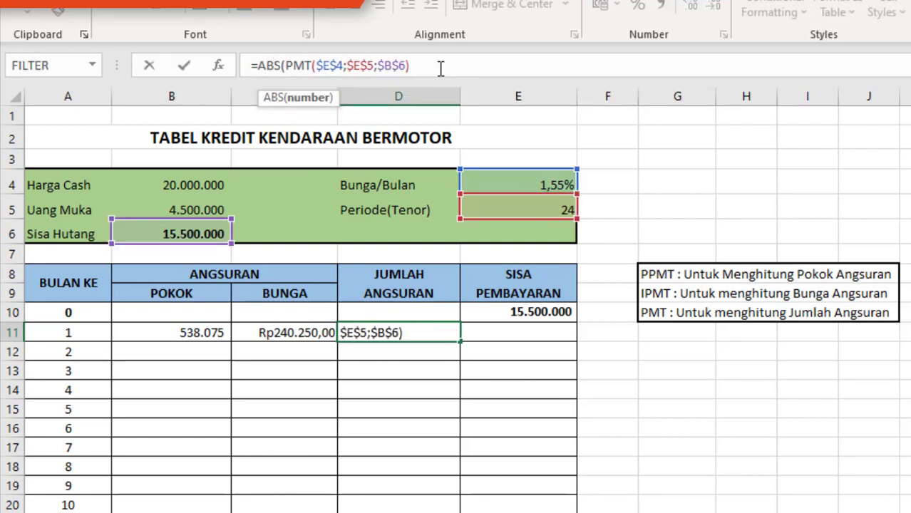
{"action": "type", "text": ")"}
{"action": "key", "text": "Return"}
{"action": "key", "text": "Up"}
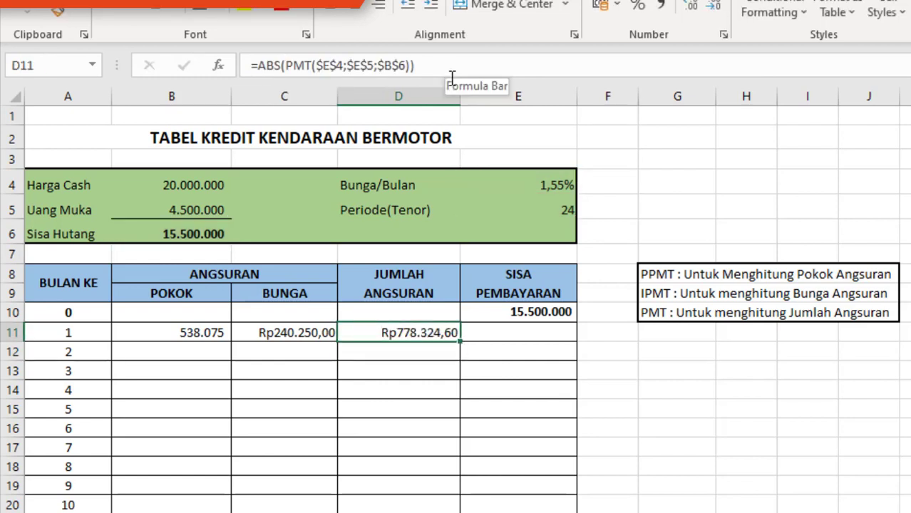
Enter =E10-B11 in cell E11 to calculate the remaining payment after month 1.
{"action": "left_click", "coordinate": [504, 333]}
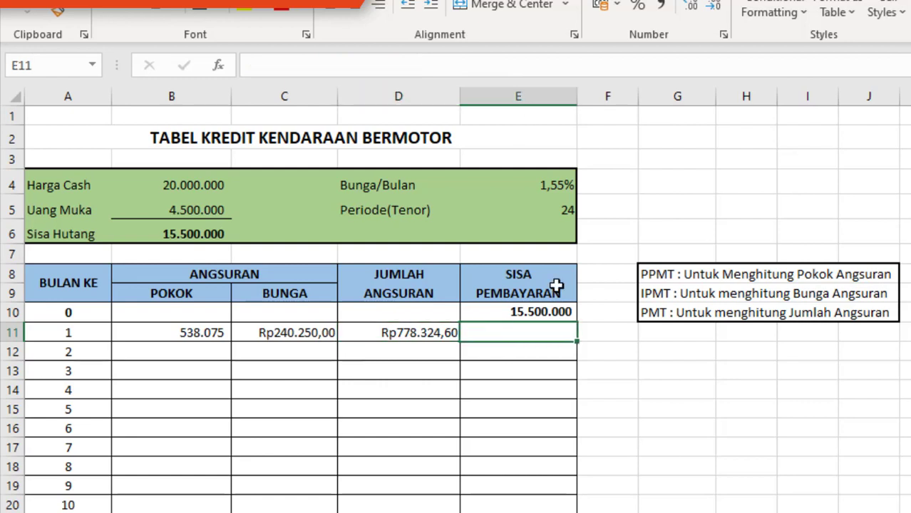
{"action": "type", "text": "="}
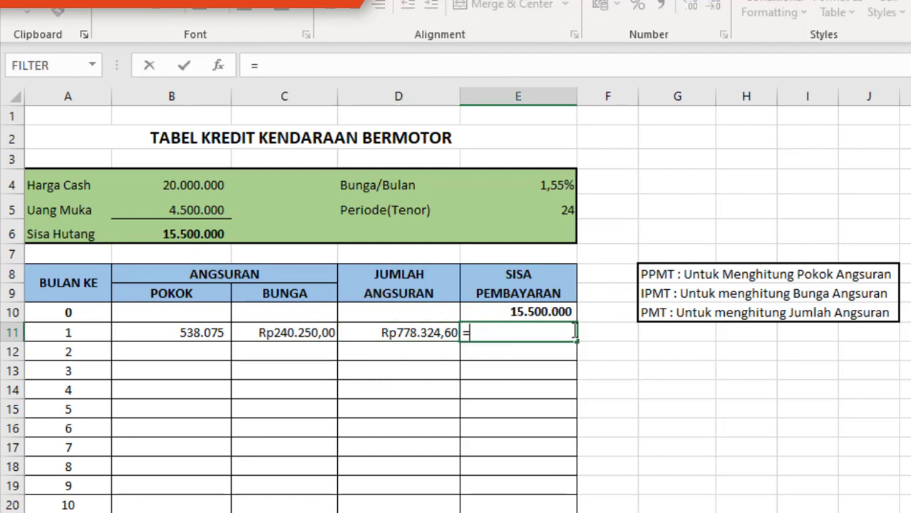
{"action": "left_click", "coordinate": [554, 311]}
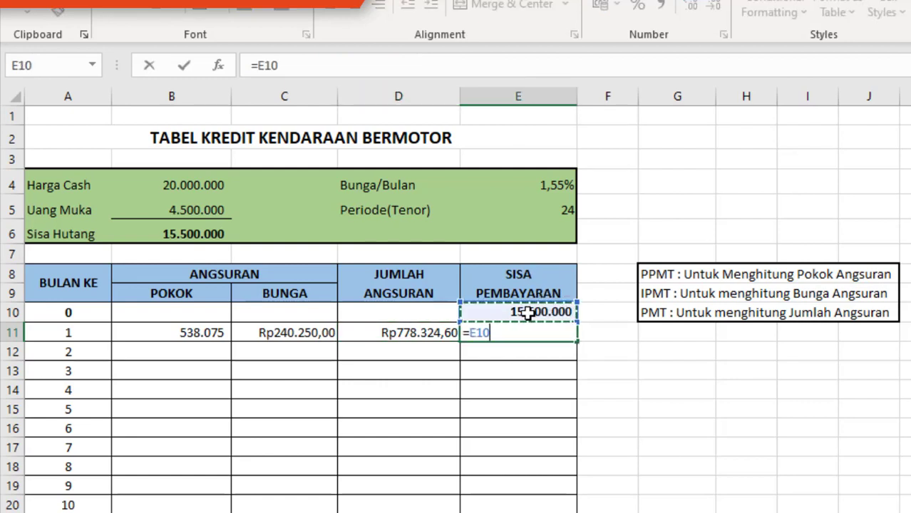
{"action": "type", "text": "-"}
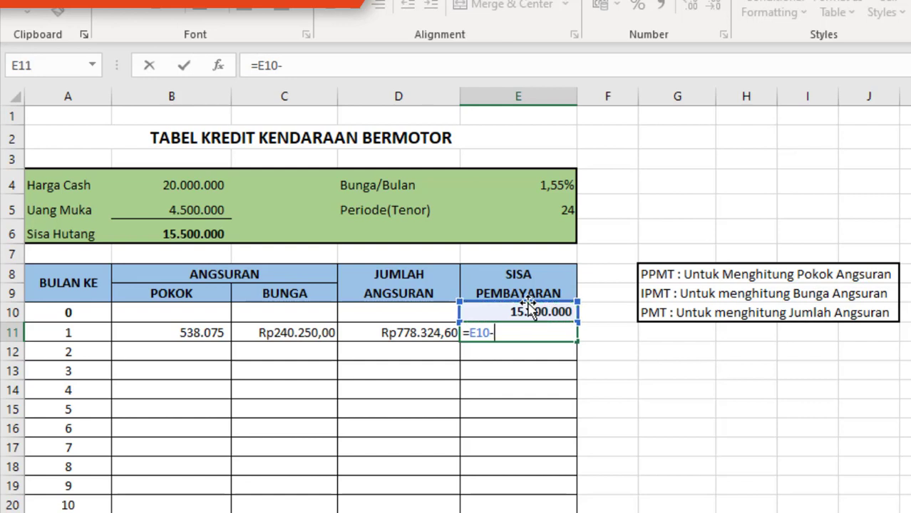
{"action": "left_click", "coordinate": [178, 332]}
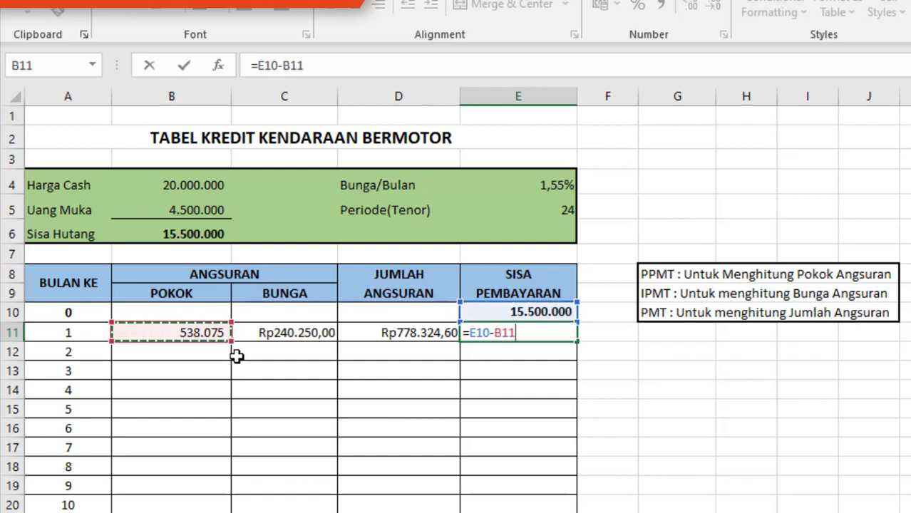
{"action": "key", "text": "Return"}
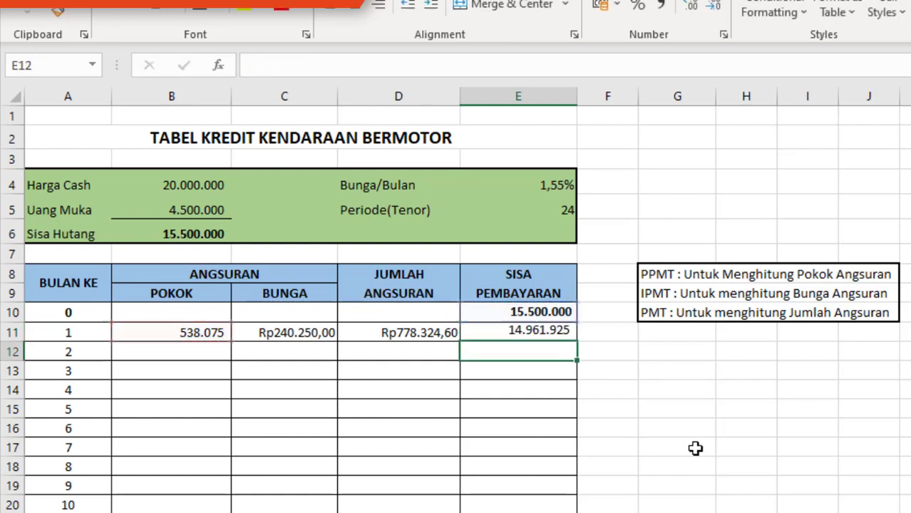
Fill the month 1 formulas in B11:E11 down through month 24 in row 34.
{"action": "left_click", "coordinate": [568, 333]}
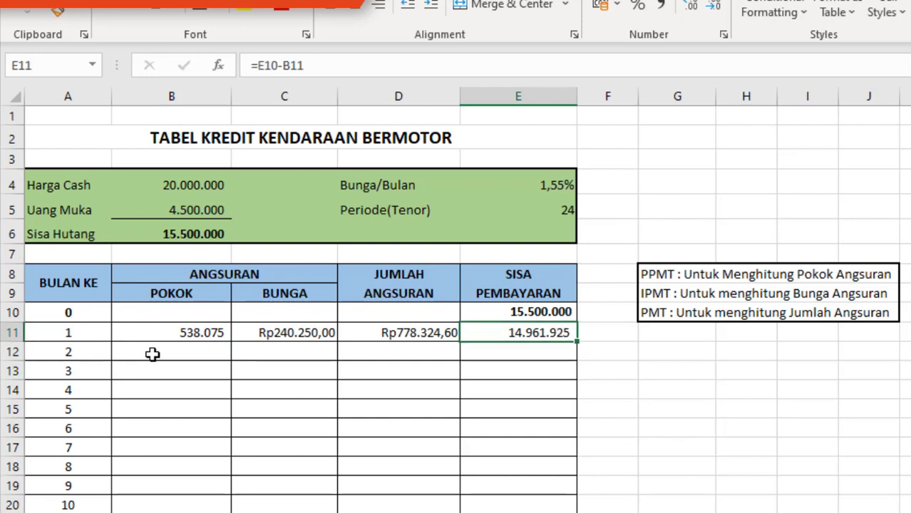
{"action": "left_click_drag", "start_coordinate": [158, 332], "coordinate": [571, 493]}
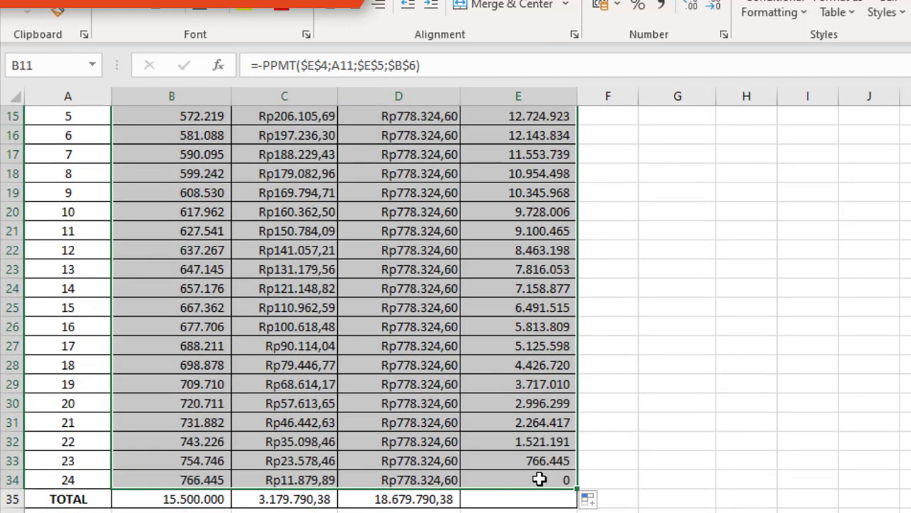
{"action": "left_click", "coordinate": [554, 480]}
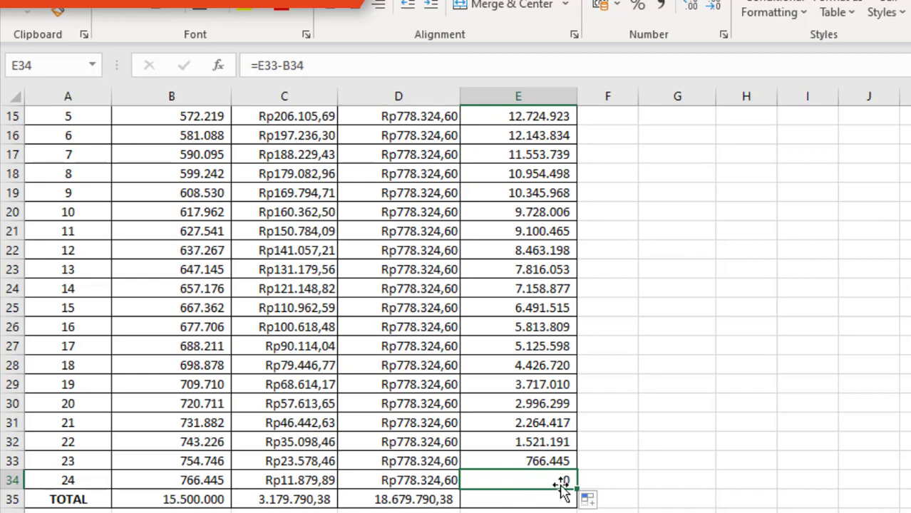
Examine the filled installment columns and the principal, interest and total installment sums in the TOTAL row.
{"action": "scroll", "coordinate": [561, 484], "scroll_direction": "up", "scroll_amount": 4}
{"action": "left_click", "coordinate": [409, 280]}
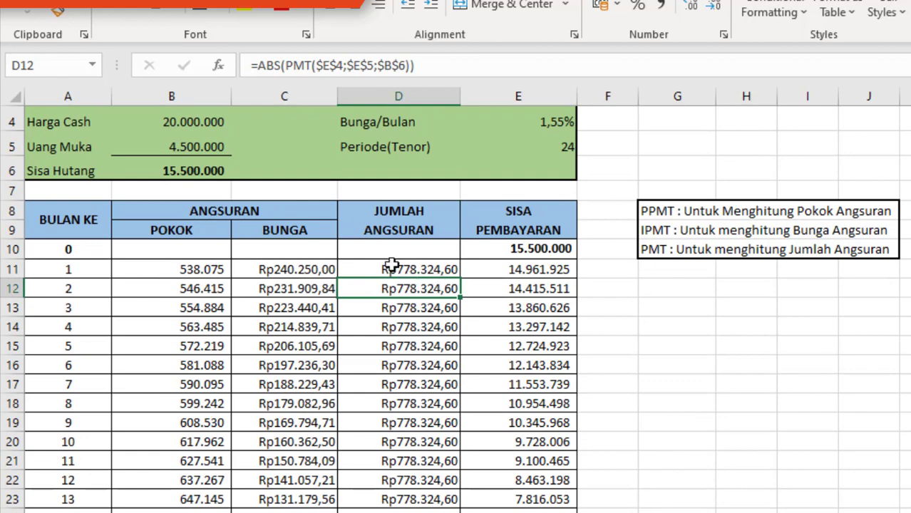
{"action": "left_click", "coordinate": [311, 270]}
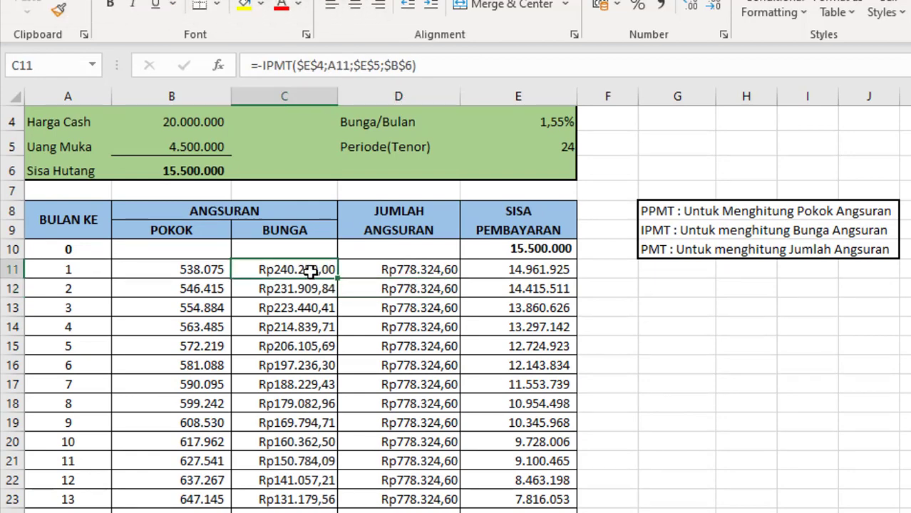
{"action": "scroll", "coordinate": [311, 271], "scroll_direction": "down", "scroll_amount": 5}
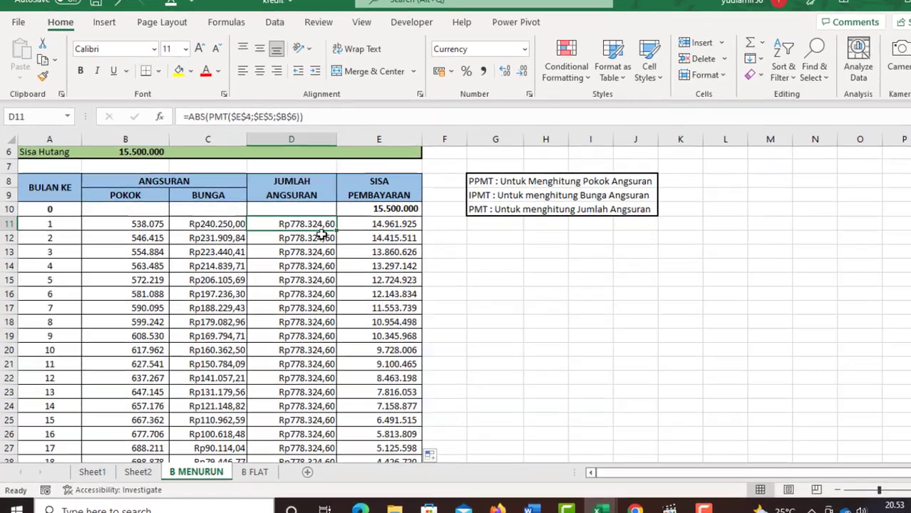
{"action": "scroll", "coordinate": [307, 235], "scroll_direction": "down", "scroll_amount": 4}
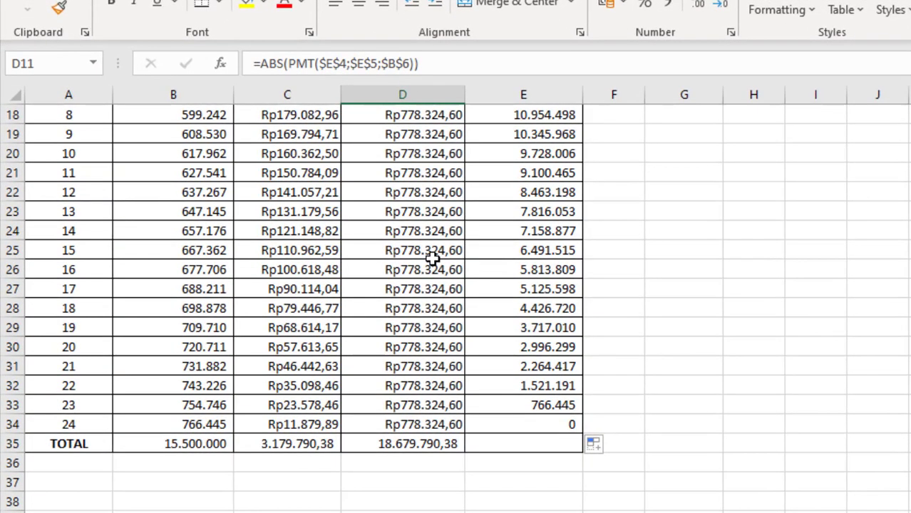
{"action": "left_click", "coordinate": [188, 445]}
{"action": "left_click", "coordinate": [322, 443]}
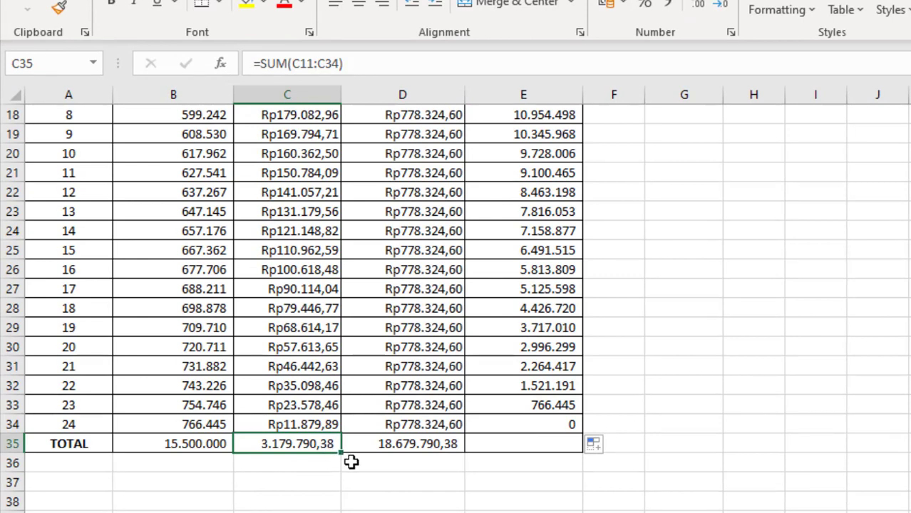
{"action": "left_click", "coordinate": [432, 444]}
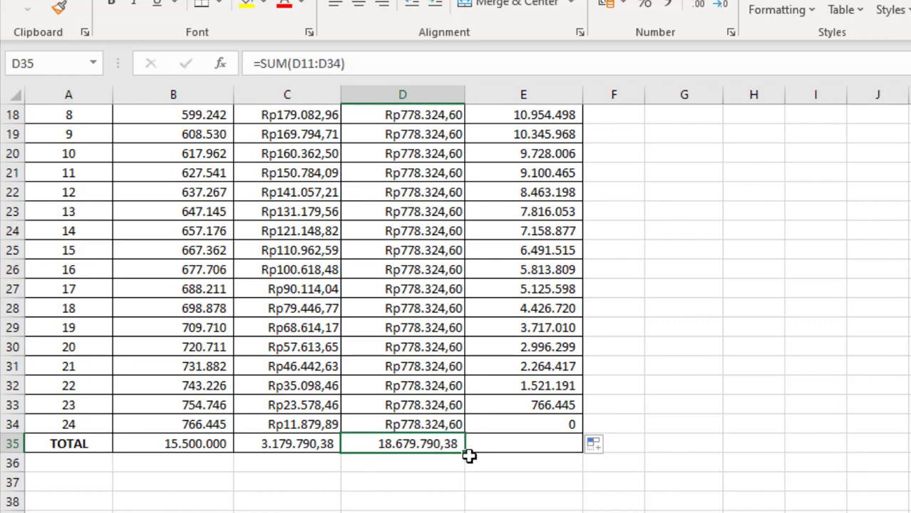
{"action": "left_click", "coordinate": [207, 441]}
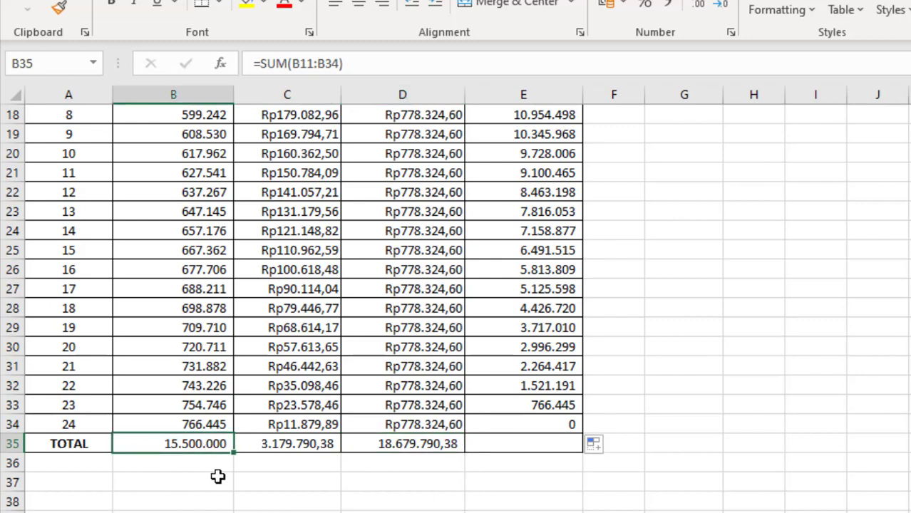
{"action": "left_click", "coordinate": [315, 445]}
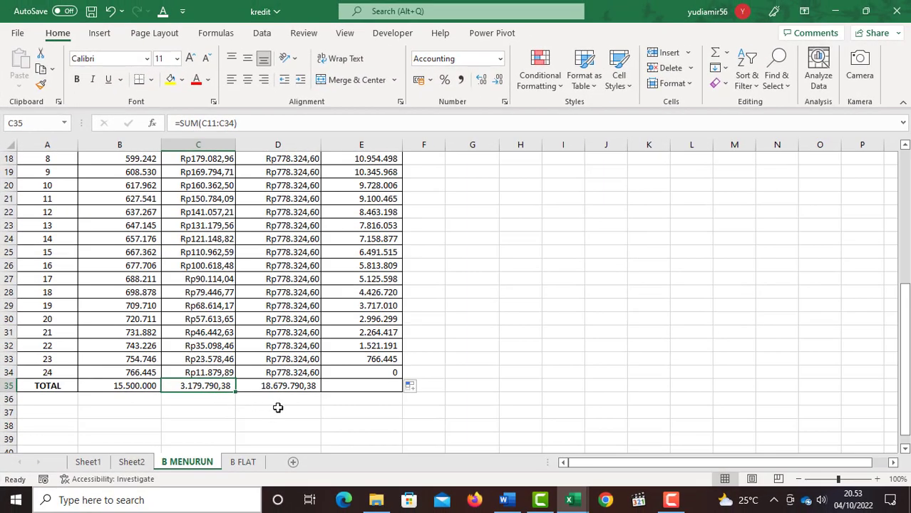
{"action": "scroll", "coordinate": [278, 407], "scroll_direction": "up", "scroll_amount": 5}
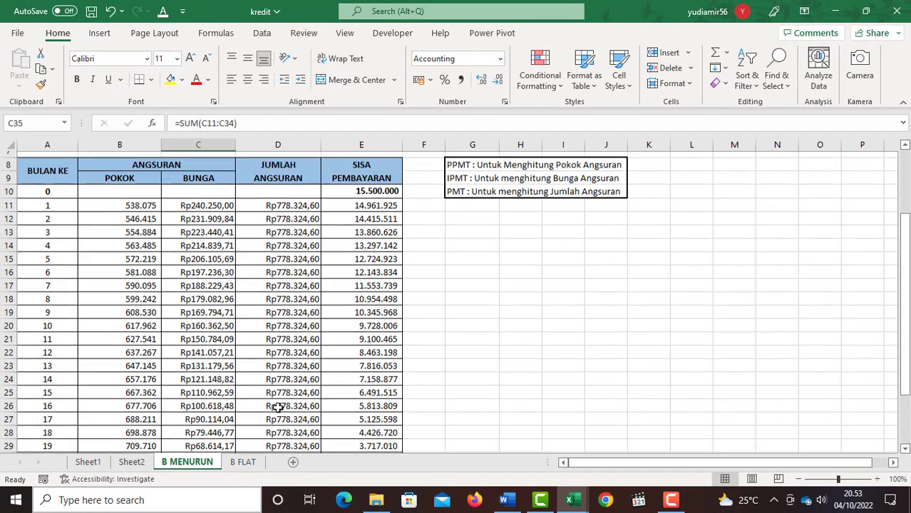
{"action": "scroll", "coordinate": [278, 407], "scroll_direction": "up", "scroll_amount": 1}
{"action": "scroll", "coordinate": [274, 407], "scroll_direction": "down", "scroll_amount": 4}
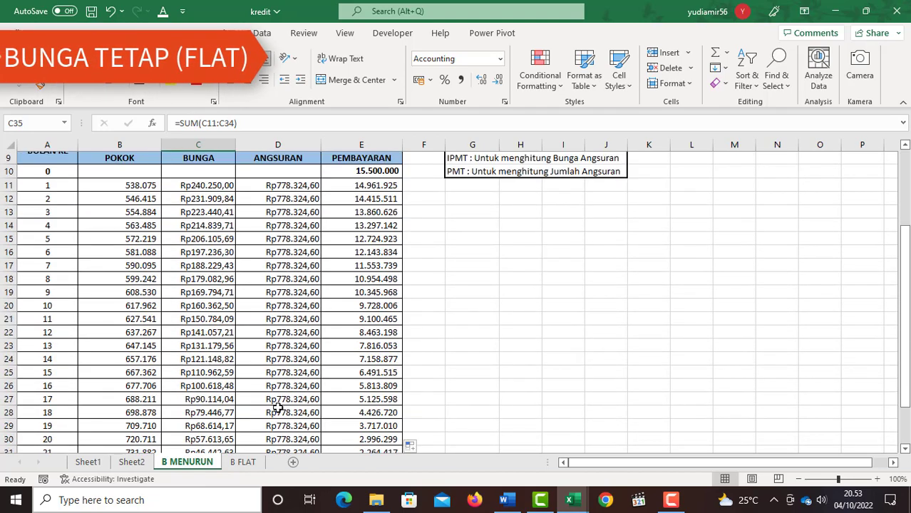
Switch to the B FLAT sheet and review its credit data, installment table and the function notes in G8:J10.
{"action": "left_click", "coordinate": [243, 463]}
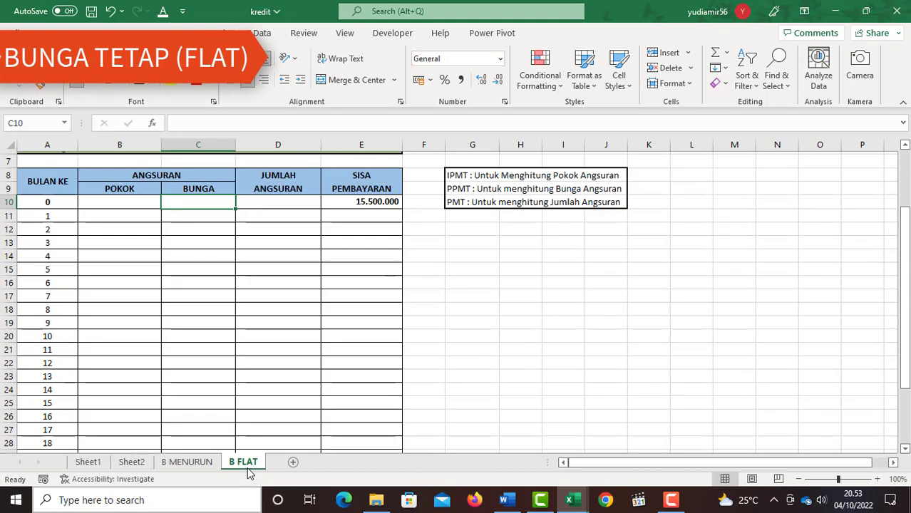
{"action": "scroll", "coordinate": [218, 317], "scroll_direction": "up", "scroll_amount": 2}
{"action": "scroll", "coordinate": [218, 316], "scroll_direction": "down", "scroll_amount": 1}
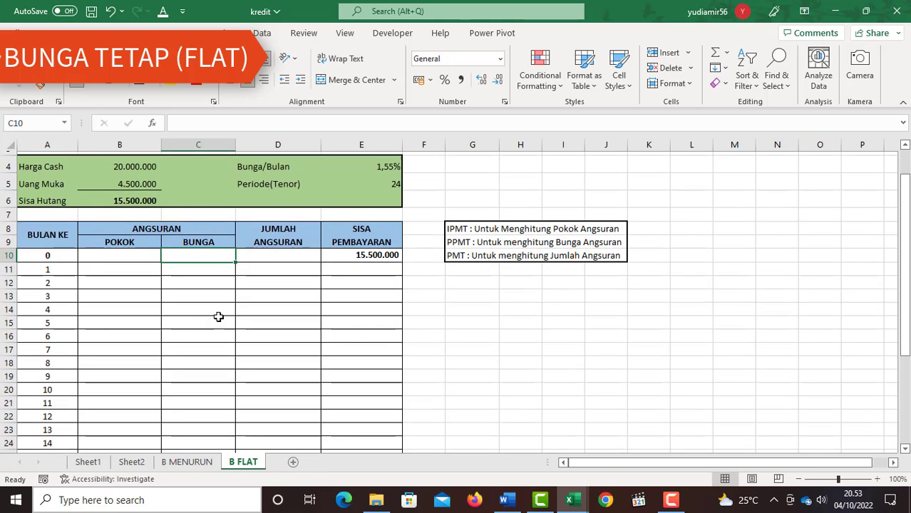
{"action": "scroll", "coordinate": [218, 316], "scroll_direction": "up", "scroll_amount": 2}
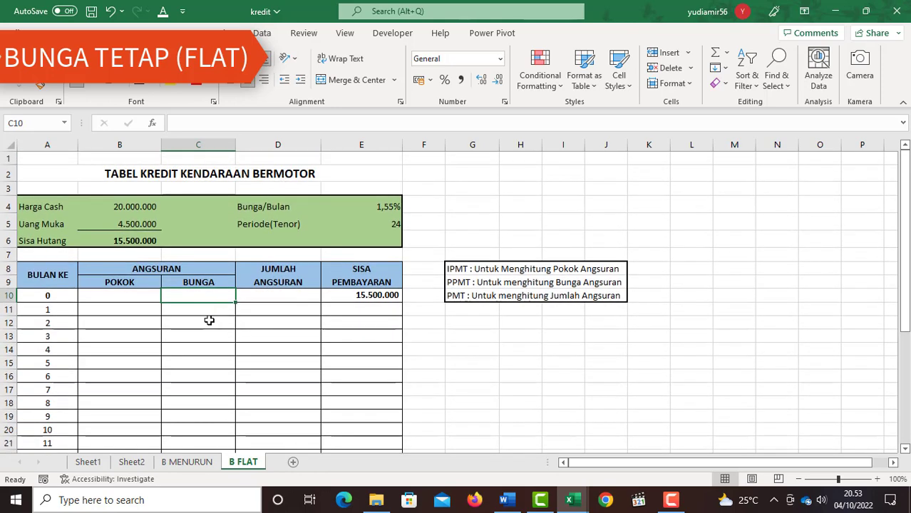
{"action": "left_click", "coordinate": [210, 324]}
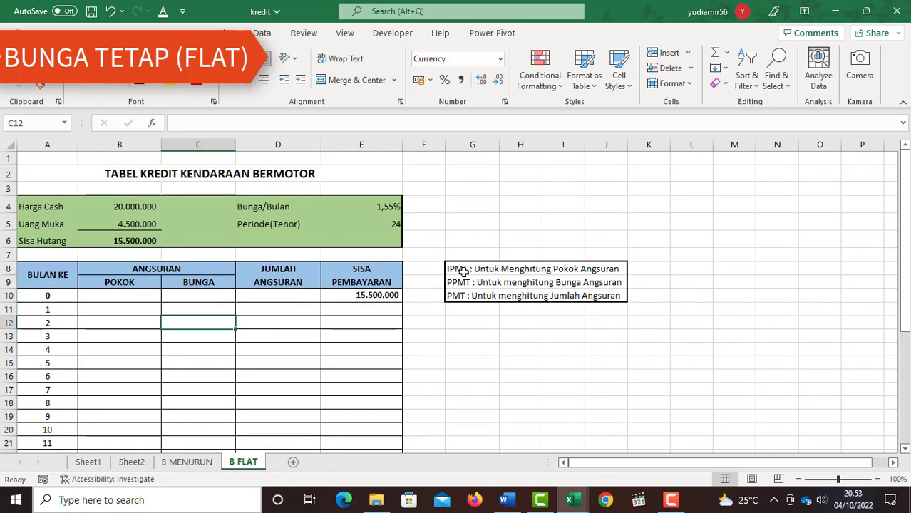
{"action": "left_click_drag", "start_coordinate": [463, 268], "coordinate": [609, 294]}
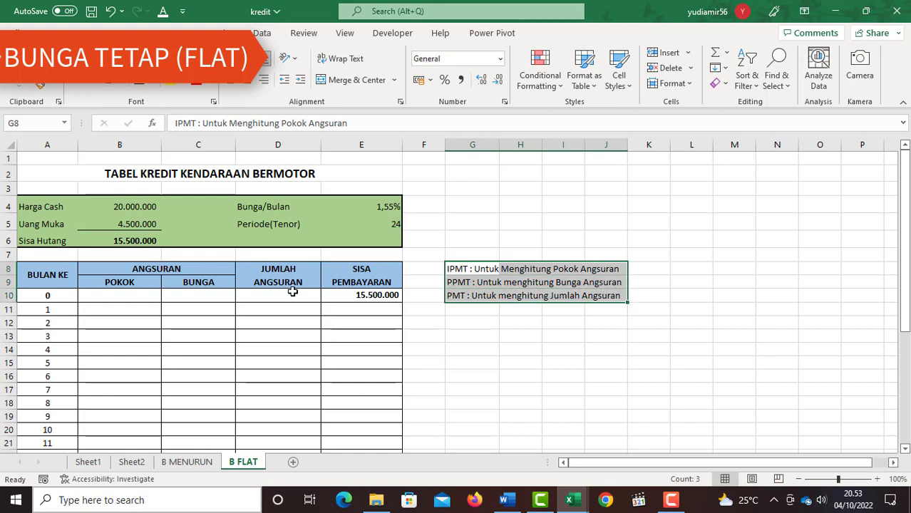
{"action": "left_click", "coordinate": [192, 300]}
{"action": "left_click", "coordinate": [131, 300]}
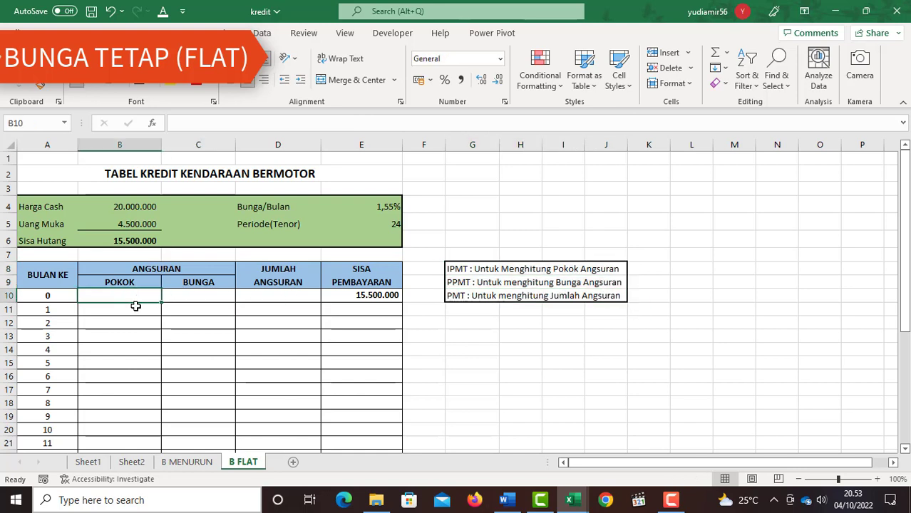
Enter =B6/E5 in cell B11 to calculate the month 1 flat principal installment.
{"action": "left_click", "coordinate": [136, 307]}
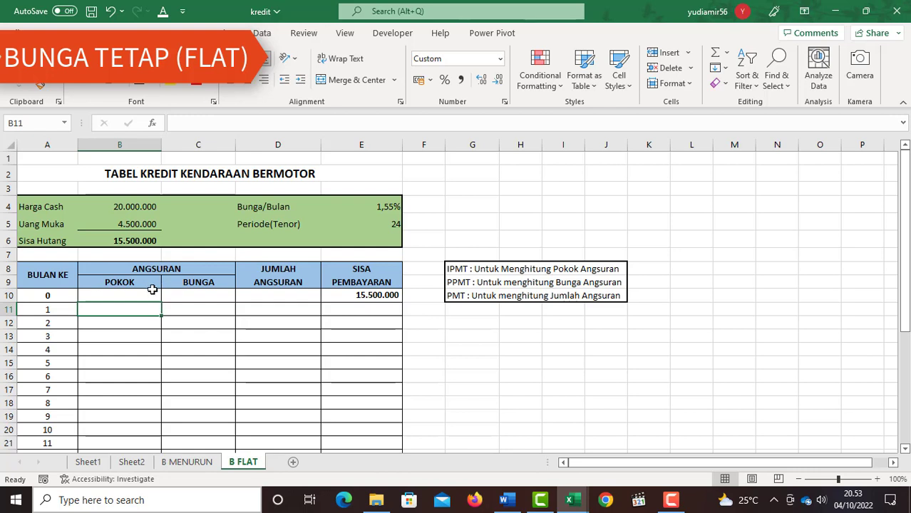
{"action": "type", "text": "="}
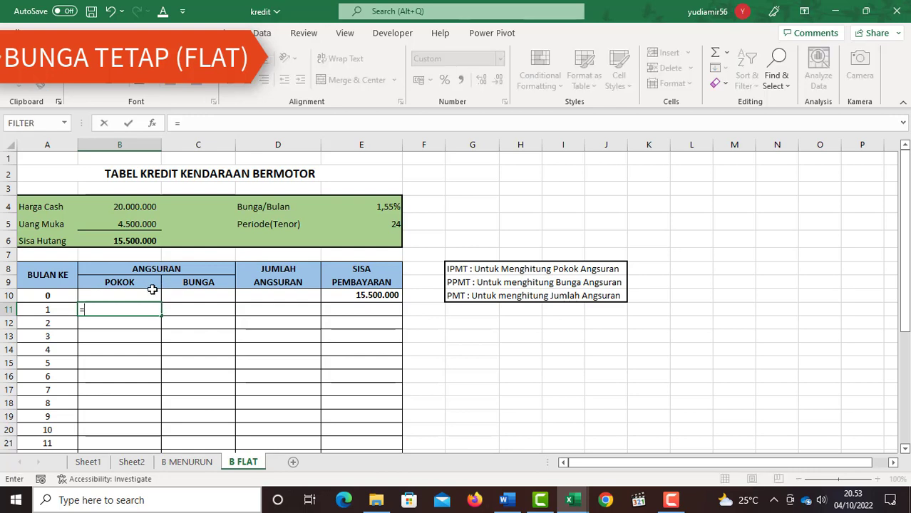
{"action": "left_click", "coordinate": [142, 240]}
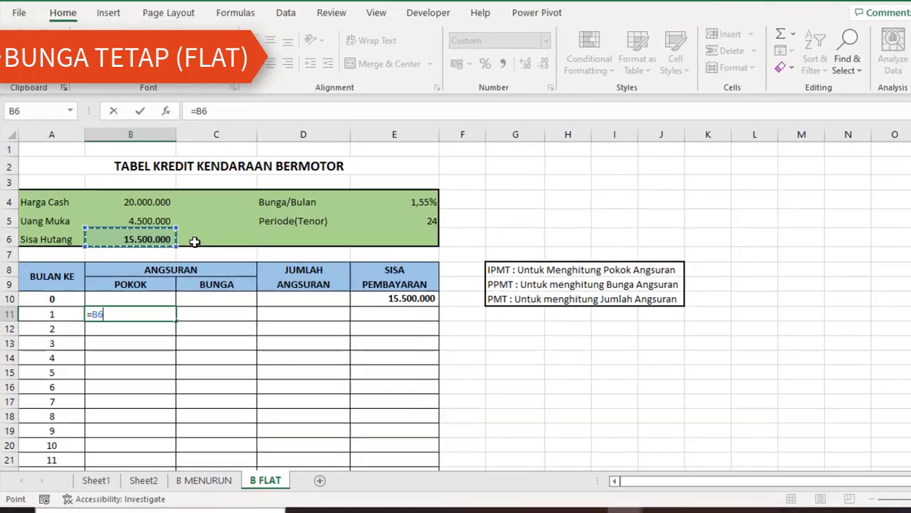
{"action": "type", "text": "/"}
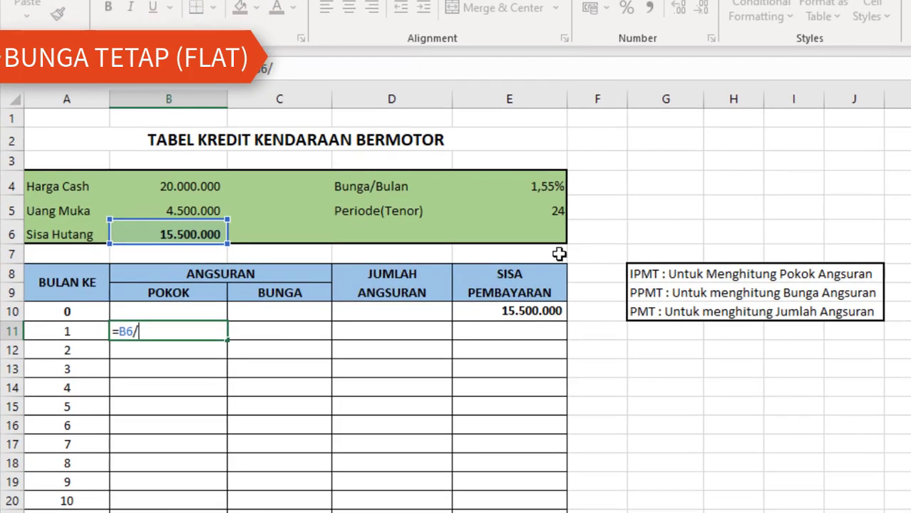
{"action": "left_click", "coordinate": [557, 210]}
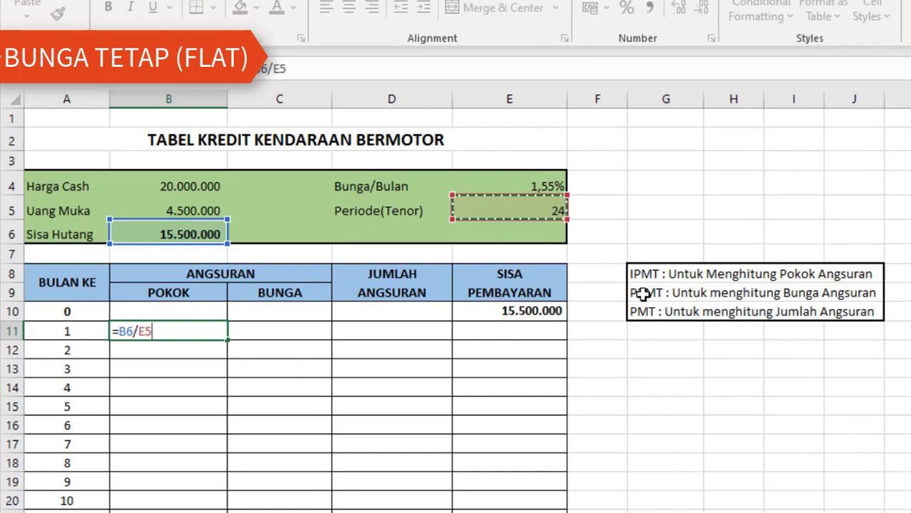
{"action": "key", "text": "Return"}
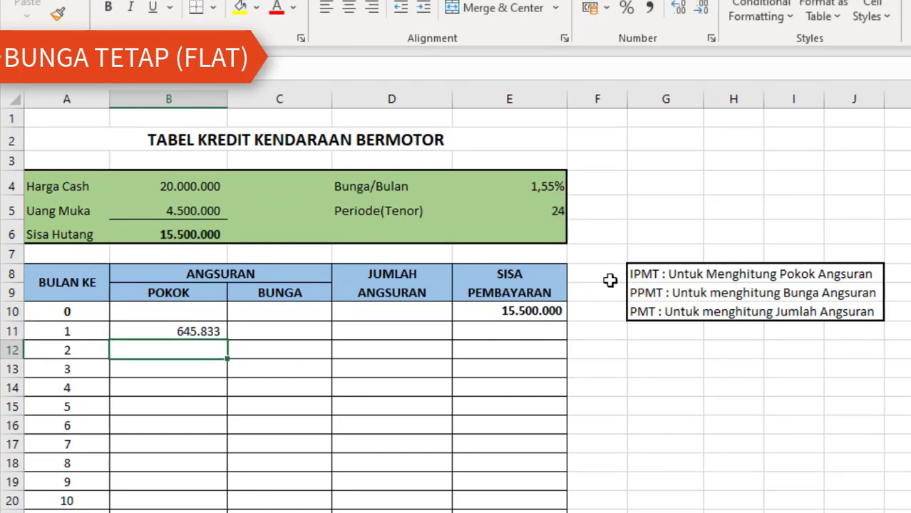
Enter =B6*E4 in cell C11 to calculate the month 1 flat interest installment.
{"action": "left_click", "coordinate": [175, 335]}
{"action": "left_click", "coordinate": [301, 332]}
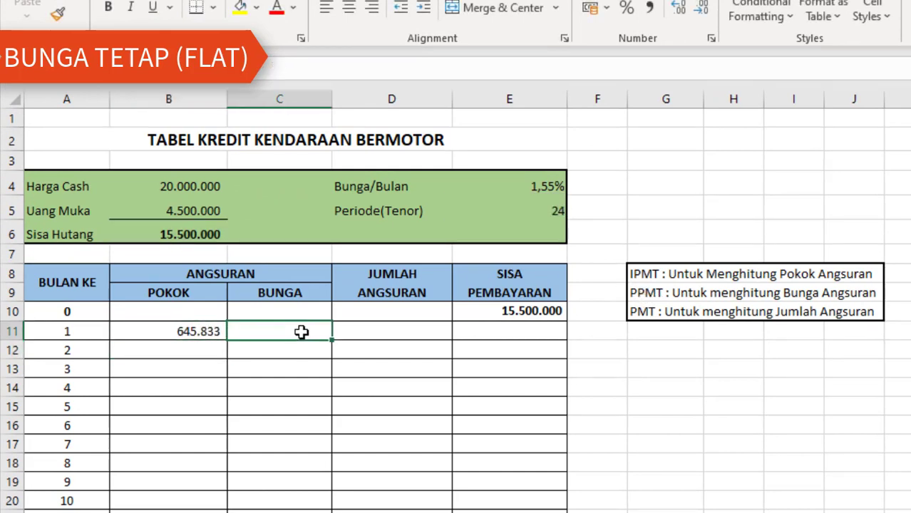
{"action": "type", "text": "="}
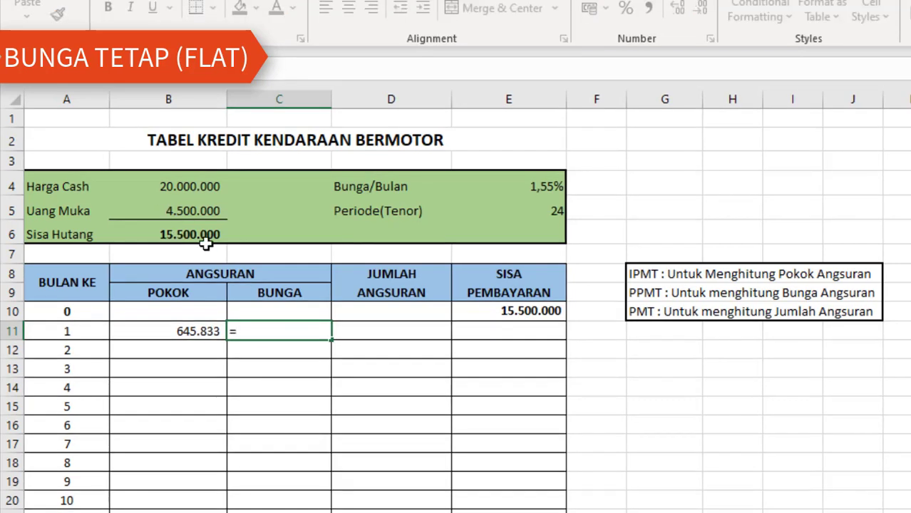
{"action": "left_click", "coordinate": [181, 235]}
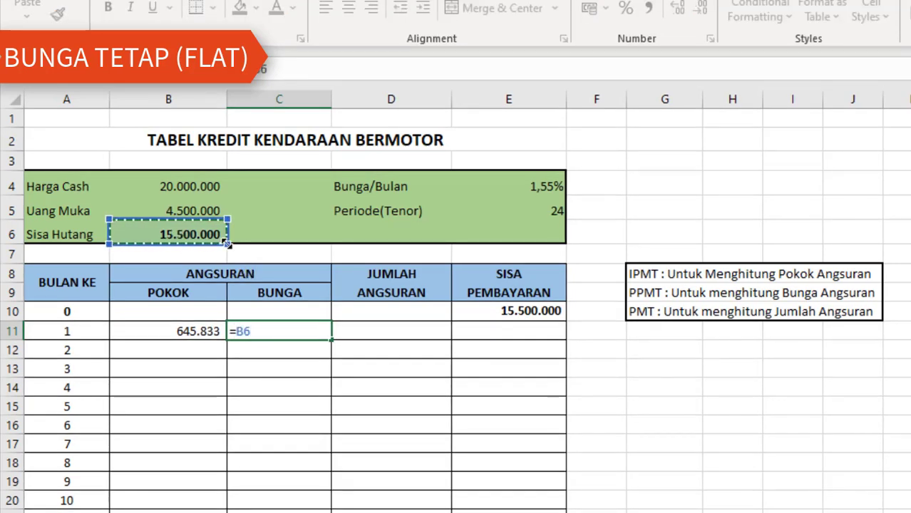
{"action": "type", "text": "*"}
{"action": "left_click", "coordinate": [545, 181]}
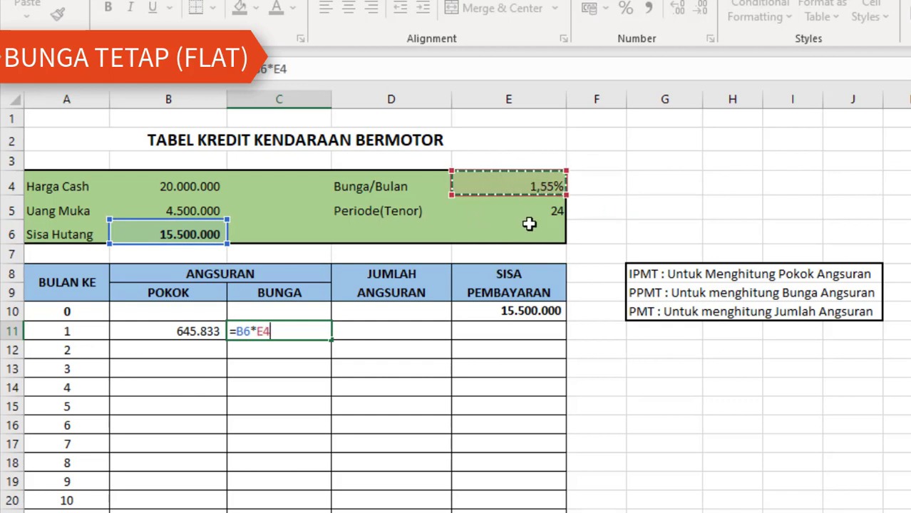
{"action": "key", "text": "Return"}
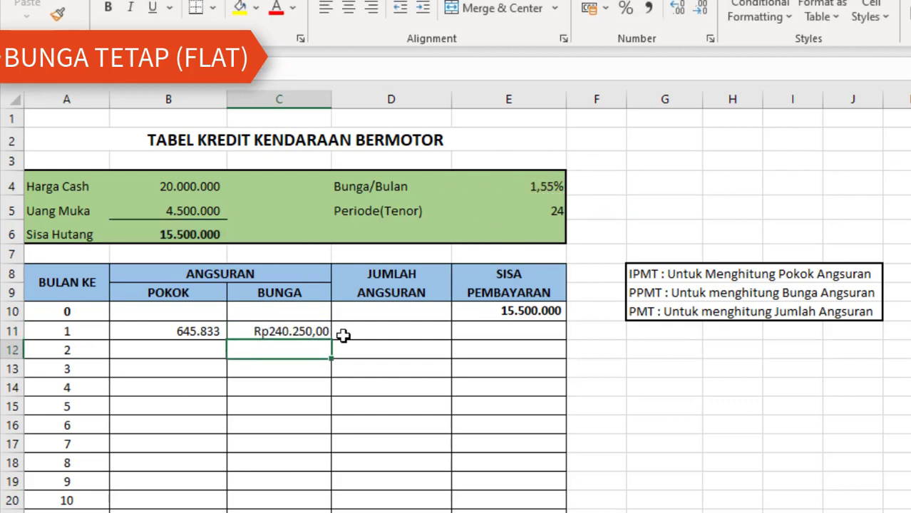
Enter =C11+B11 in cell D11 to add the month 1 interest and principal into the total installment.
{"action": "left_click", "coordinate": [296, 334]}
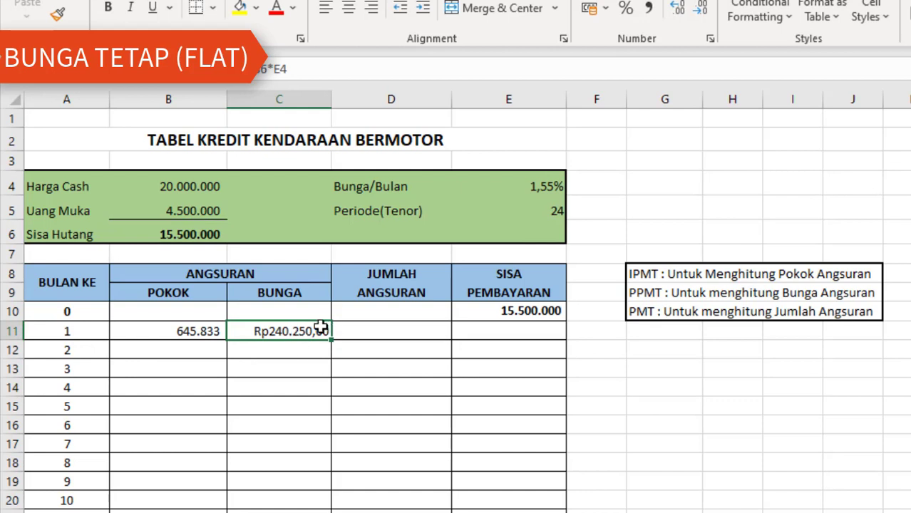
{"action": "left_click", "coordinate": [186, 329]}
{"action": "left_click", "coordinate": [327, 330]}
{"action": "left_click", "coordinate": [203, 332]}
{"action": "left_click", "coordinate": [287, 332]}
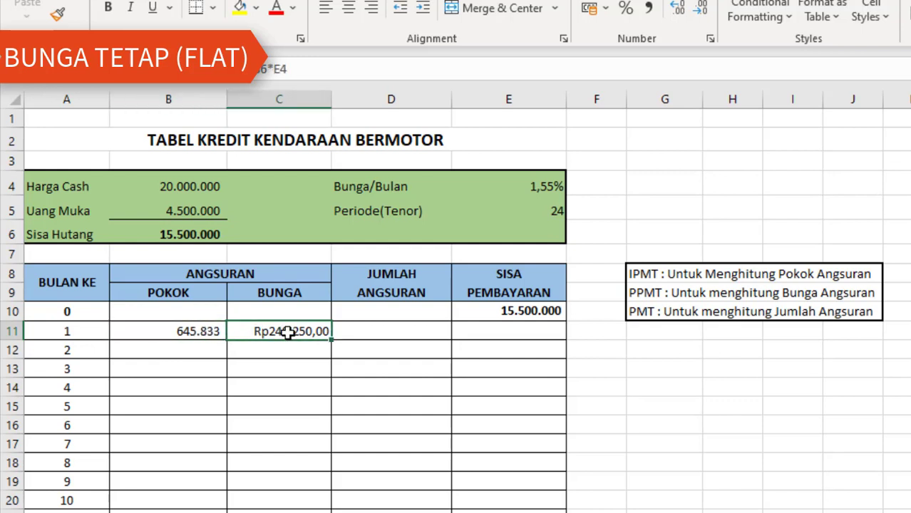
{"action": "left_click", "coordinate": [375, 330]}
{"action": "type", "text": "="}
{"action": "left_click", "coordinate": [286, 333]}
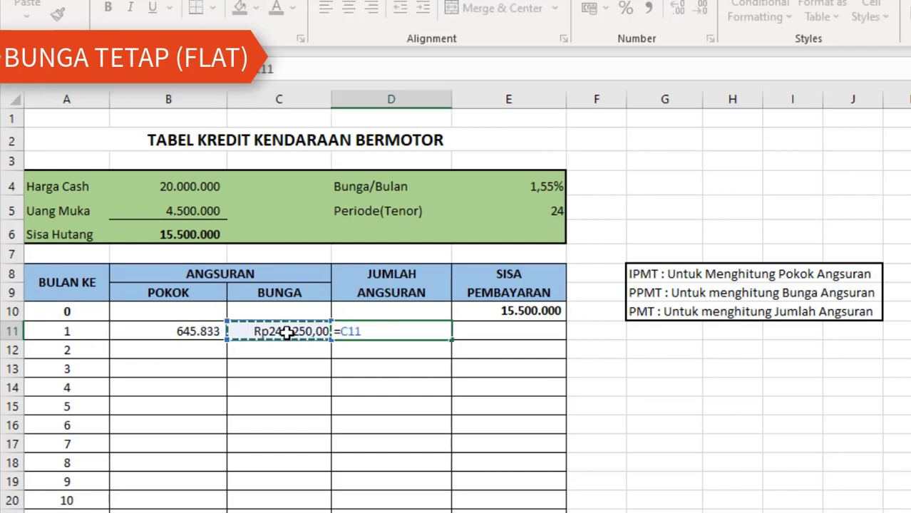
{"action": "type", "text": "+"}
{"action": "key", "text": "Left"}
{"action": "key", "text": "Left"}
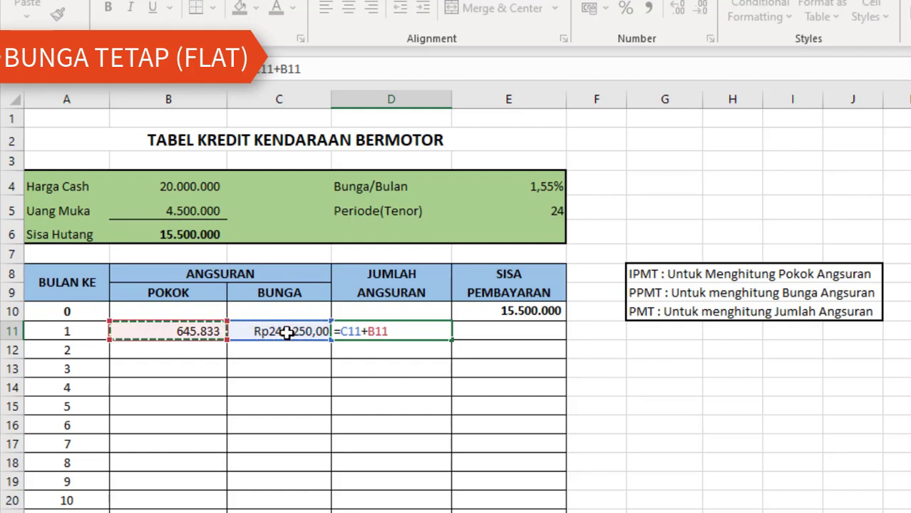
{"action": "key", "text": "Return"}
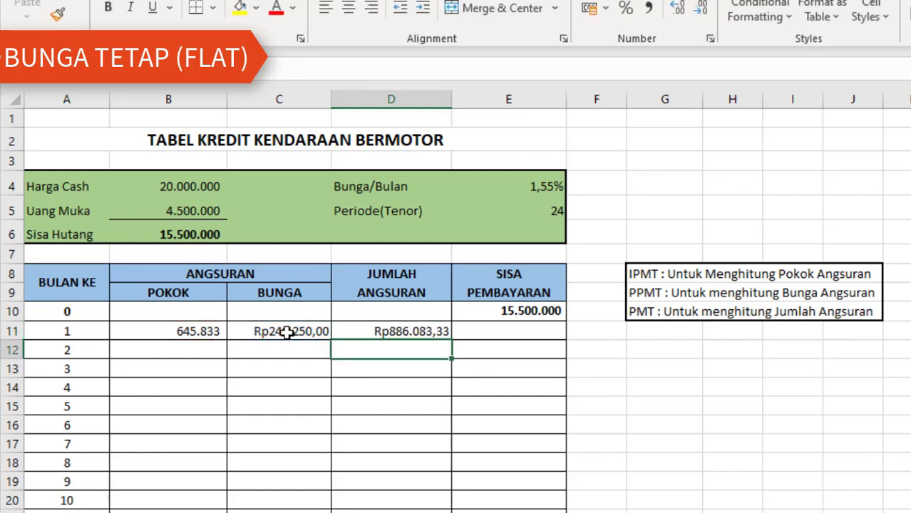
Enter =E10-B11 in cell E11 to calculate the remaining balance after month 1.
{"action": "left_click", "coordinate": [514, 330]}
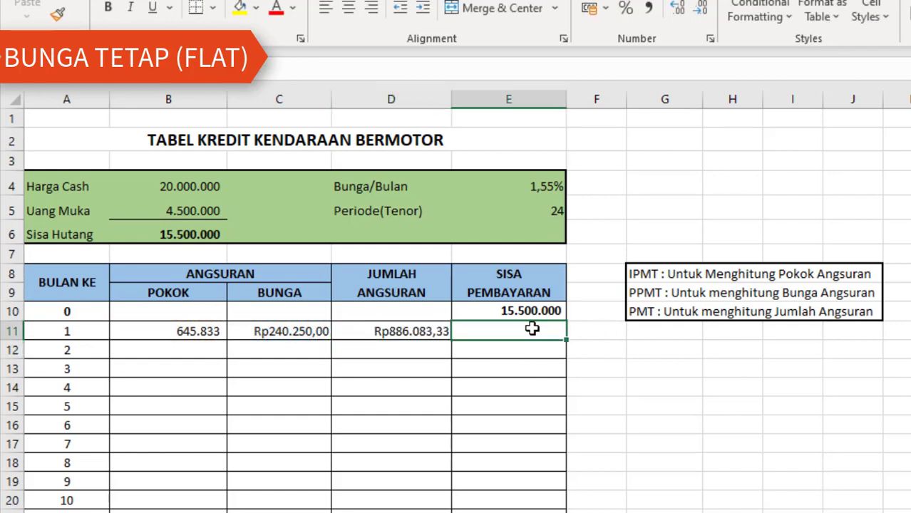
{"action": "type", "text": "="}
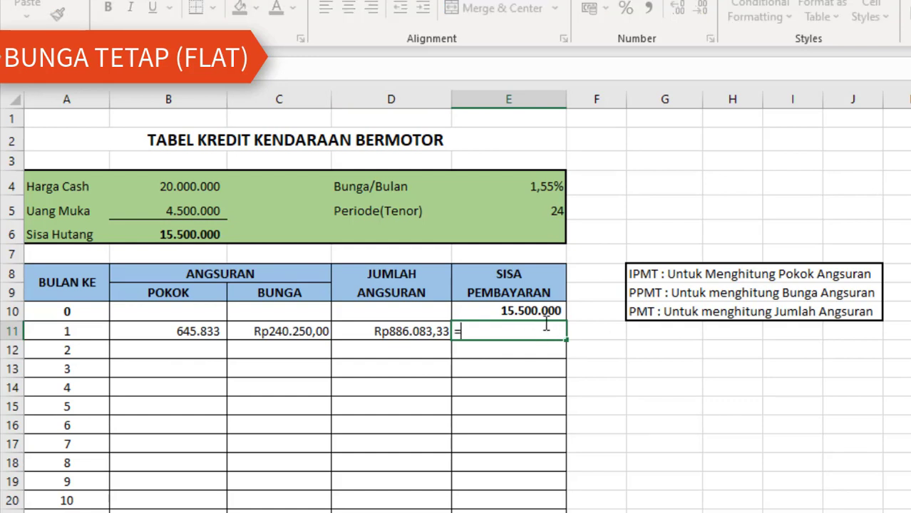
{"action": "left_click", "coordinate": [533, 311]}
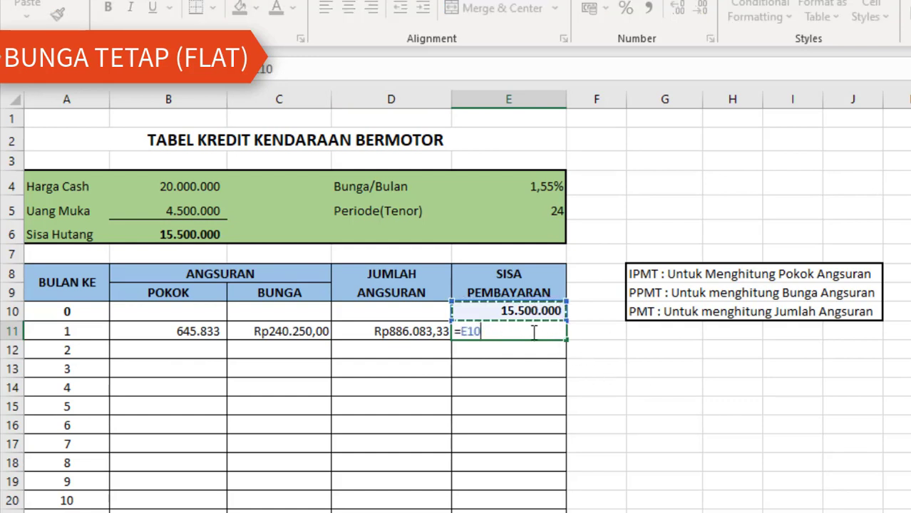
{"action": "type", "text": "-"}
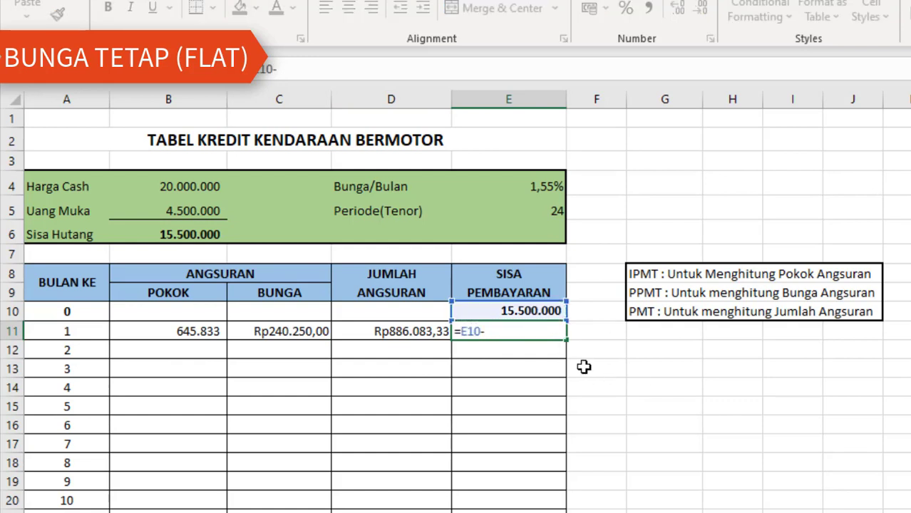
{"action": "left_click", "coordinate": [186, 339]}
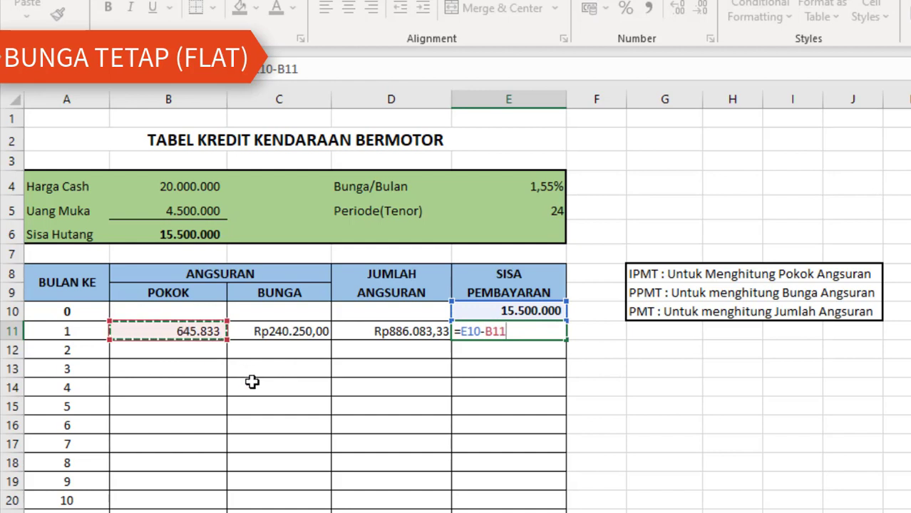
{"action": "key", "text": "Return"}
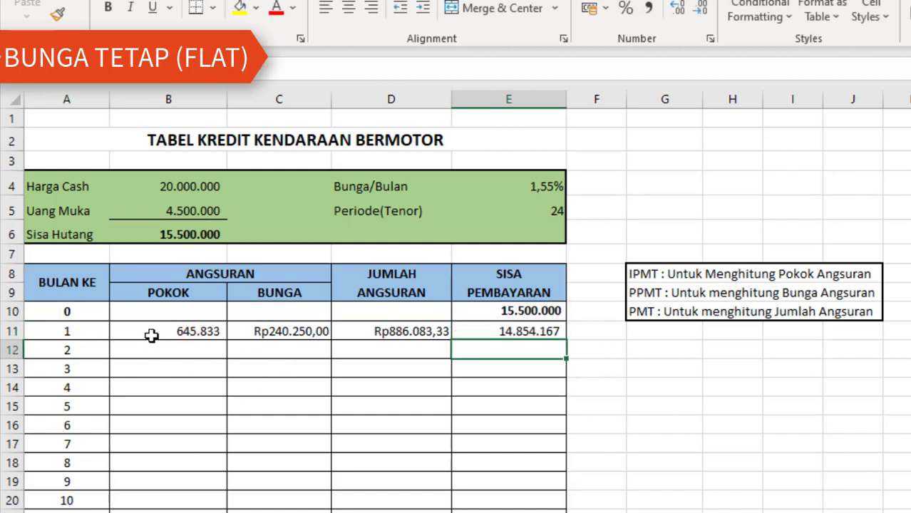
Try to fill the month 1 formulas in B11:E11 down the installment table, and undo each fill.
{"action": "left_click_drag", "start_coordinate": [152, 336], "coordinate": [541, 334]}
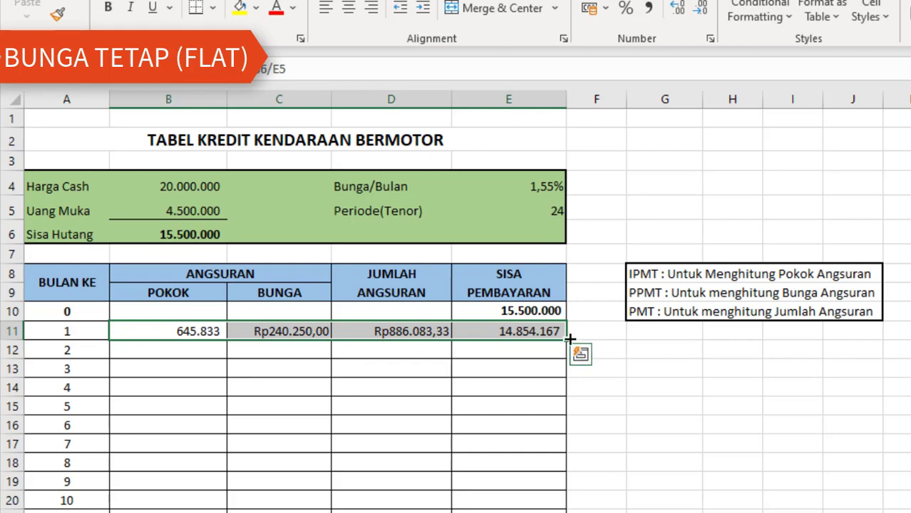
{"action": "left_click_drag", "start_coordinate": [568, 375], "coordinate": [567, 490]}
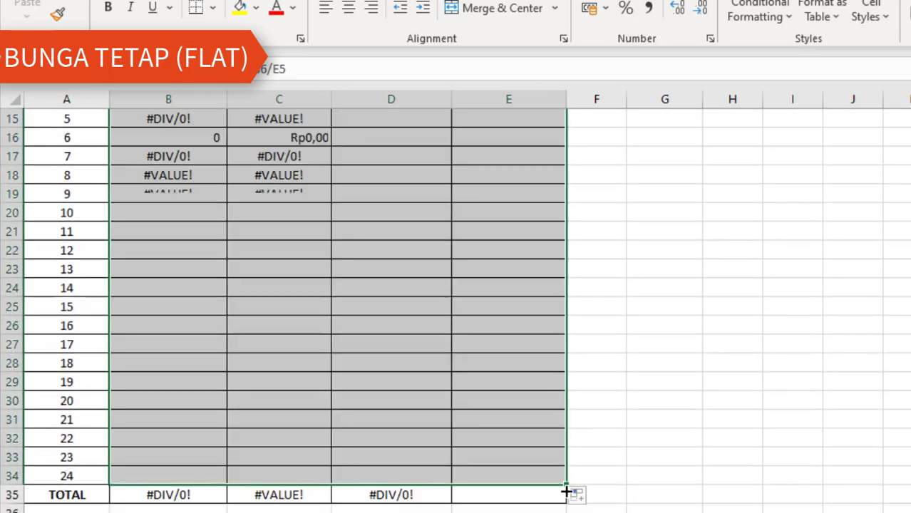
{"action": "scroll", "coordinate": [566, 492], "scroll_direction": "up", "scroll_amount": 3}
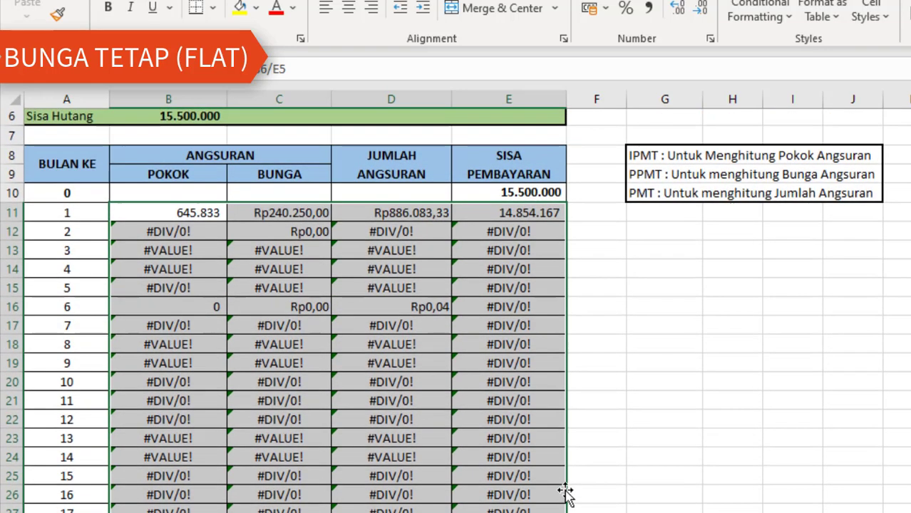
{"action": "key", "text": "ctrl+z"}
{"action": "scroll", "coordinate": [565, 493], "scroll_direction": "up", "scroll_amount": 2}
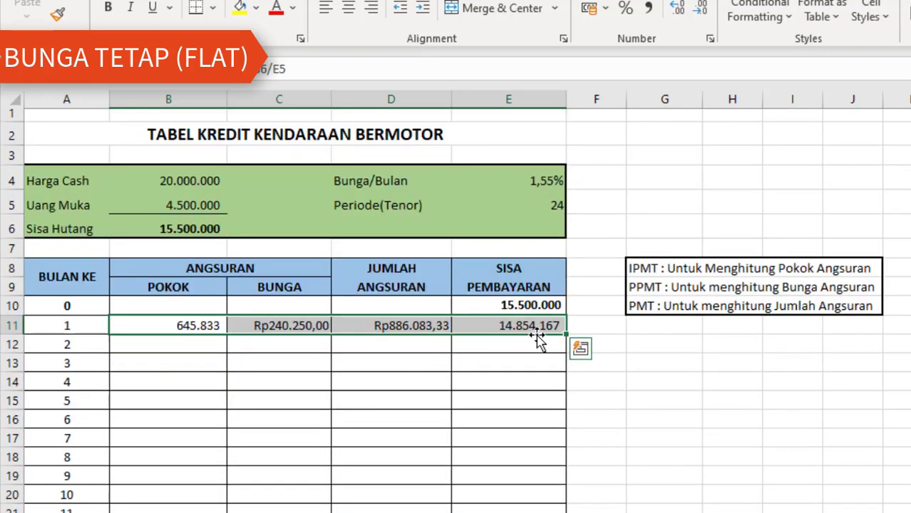
{"action": "left_click_drag", "start_coordinate": [564, 334], "coordinate": [568, 447]}
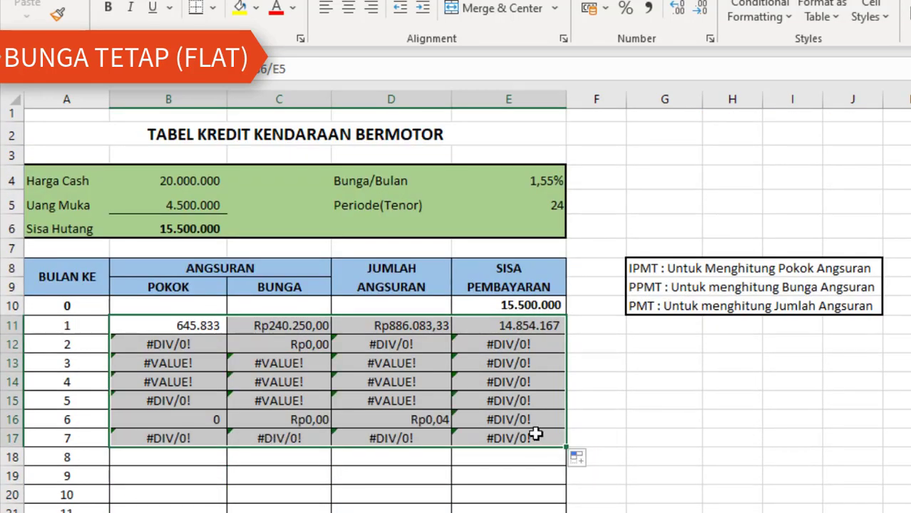
{"action": "key", "text": "ctrl+z"}
Make both references in the B11 principal formula absolute so it reads =$B$6/$E$5.
{"action": "left_click", "coordinate": [193, 326]}
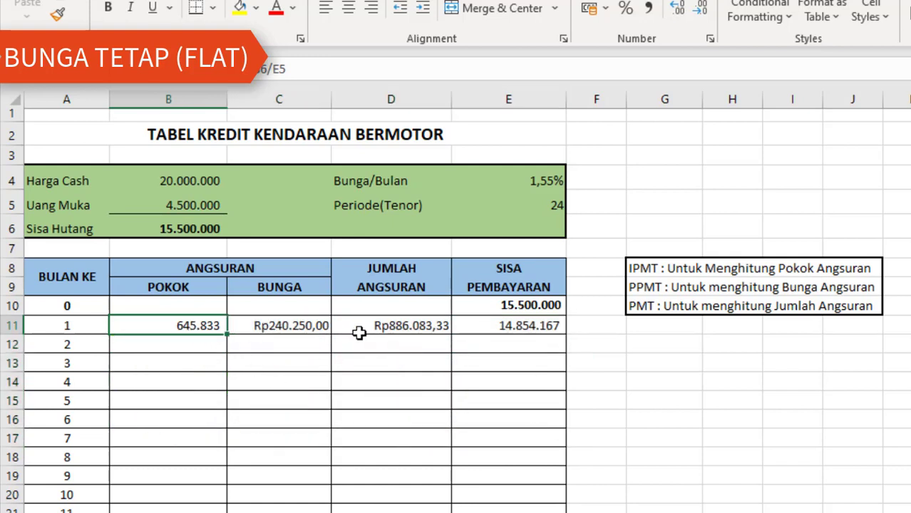
{"action": "double_click", "coordinate": [193, 326]}
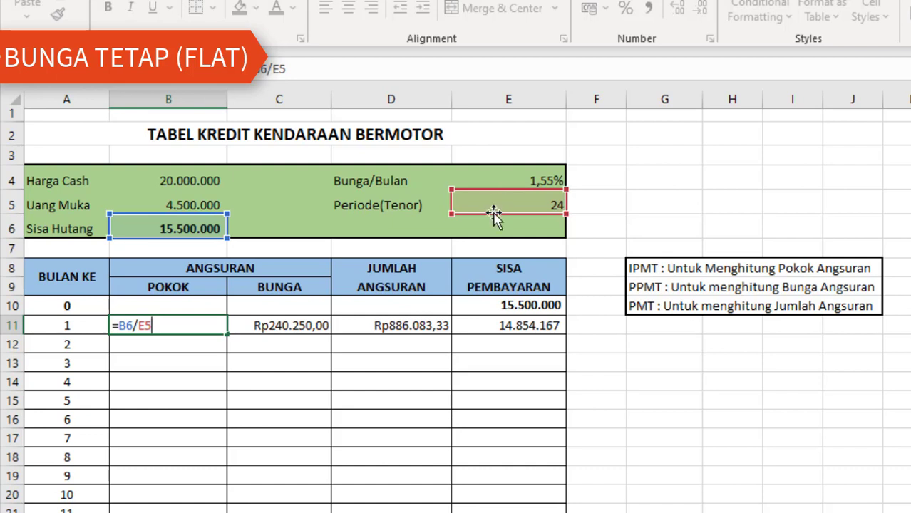
{"action": "left_click", "coordinate": [137, 325]}
{"action": "key", "text": "F4"}
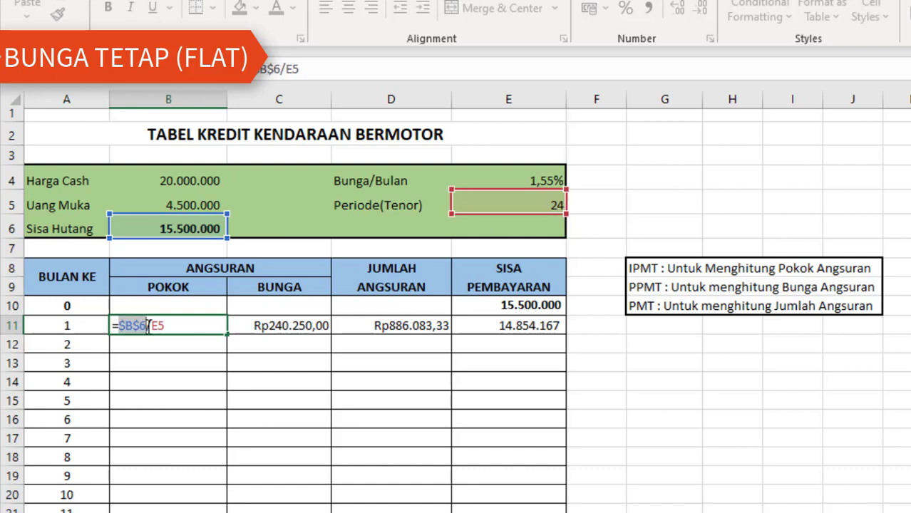
{"action": "left_click", "coordinate": [163, 325]}
{"action": "key", "text": "F4"}
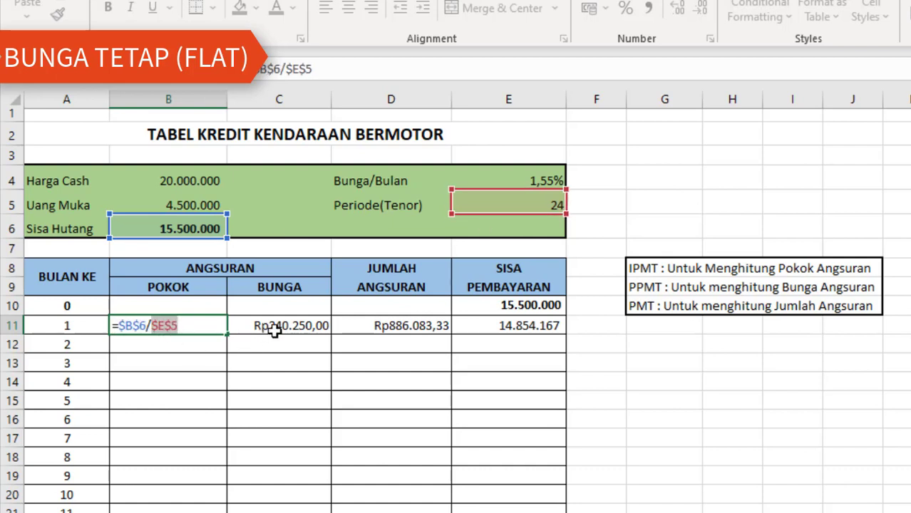
{"action": "key", "text": "Return"}
Make both references in the C11 interest formula absolute so it reads =$B$6*$E$4.
{"action": "left_click", "coordinate": [298, 328]}
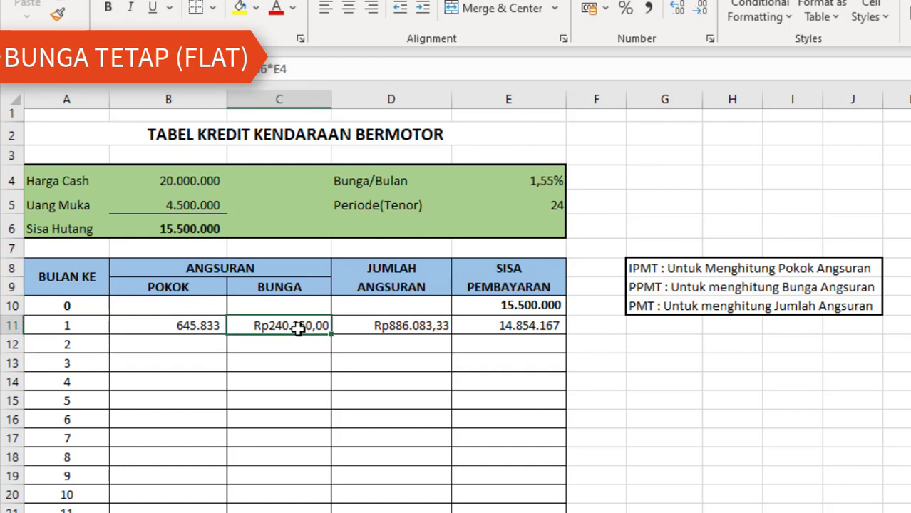
{"action": "double_click", "coordinate": [298, 327]}
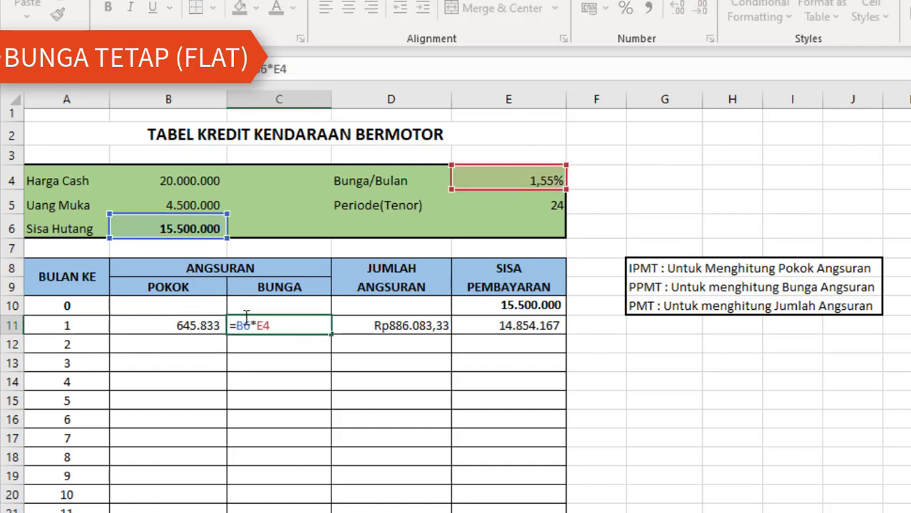
{"action": "left_click", "coordinate": [254, 321]}
{"action": "key", "text": "F4"}
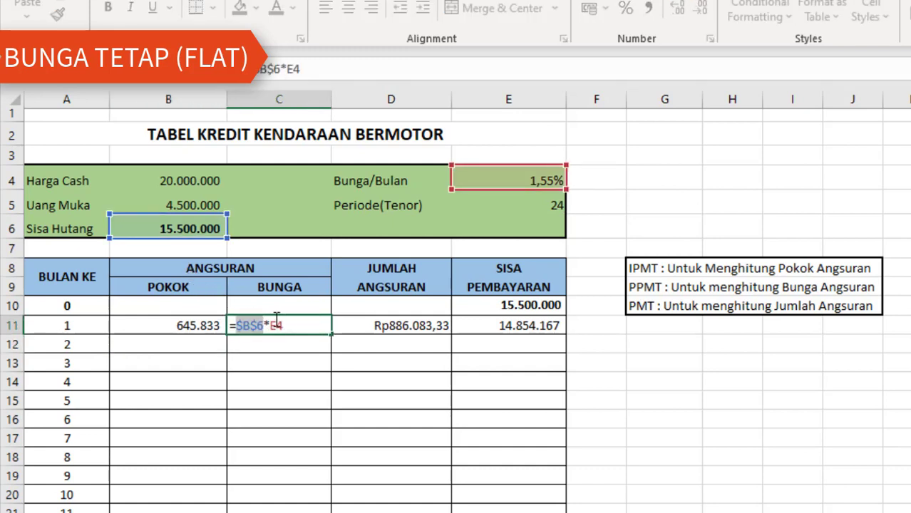
{"action": "left_click", "coordinate": [276, 325]}
{"action": "key", "text": "F4"}
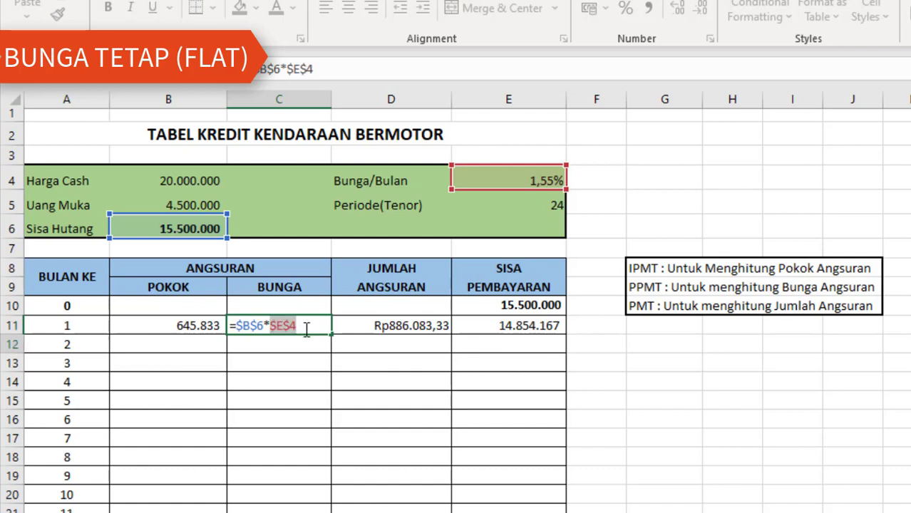
{"action": "key", "text": "Return"}
Fill the month 1 formulas in B11:E11 down through month 24 in row 34.
{"action": "left_click", "coordinate": [411, 326]}
{"action": "left_click_drag", "start_coordinate": [198, 326], "coordinate": [583, 491]}
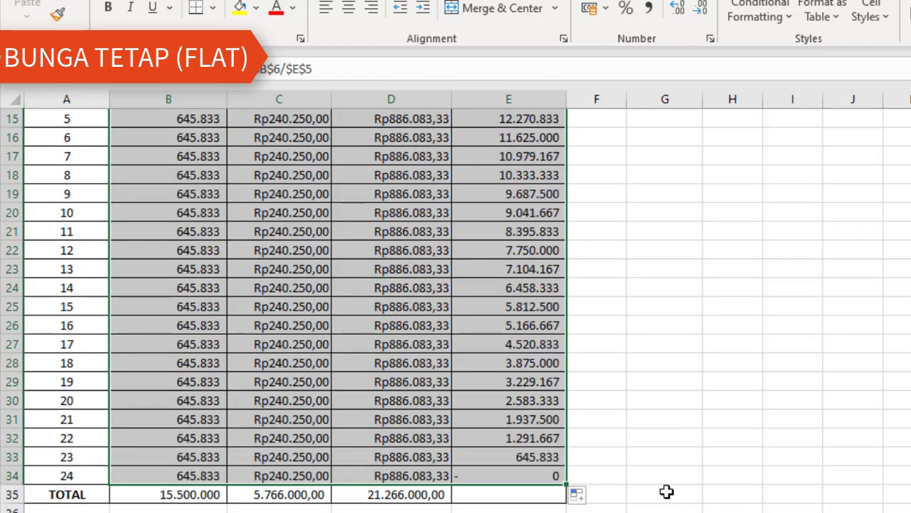
{"action": "scroll", "coordinate": [458, 402], "scroll_direction": "up", "scroll_amount": 3}
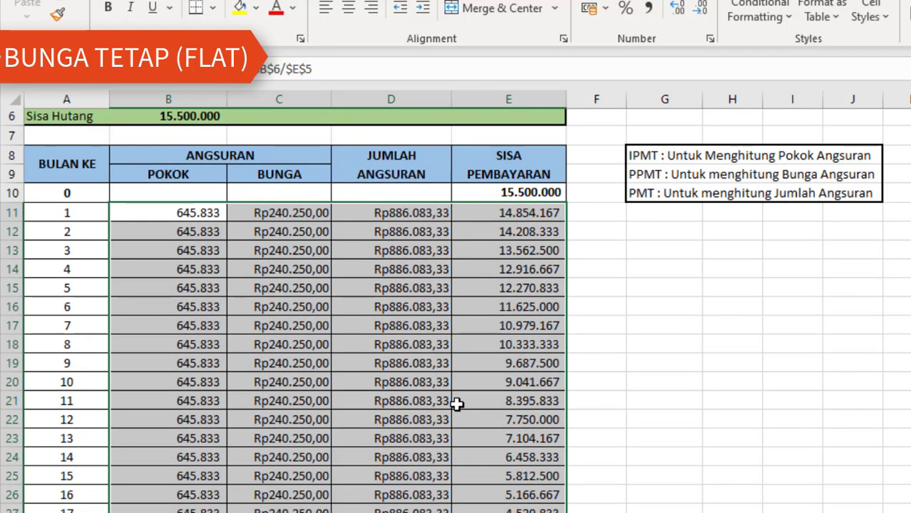
Examine the interest and total installment columns from month 1 down to month 24 and the TOTAL row.
{"action": "left_click", "coordinate": [303, 211]}
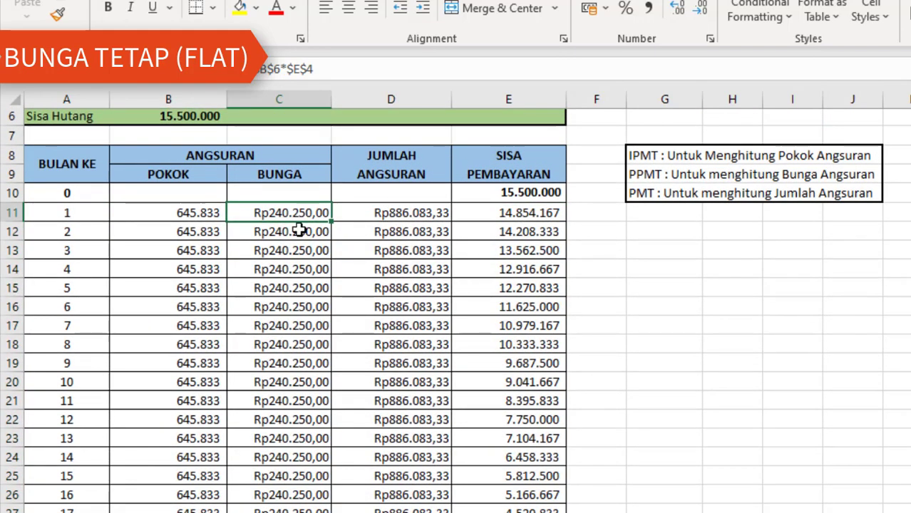
{"action": "scroll", "coordinate": [300, 286], "scroll_direction": "down", "scroll_amount": 4}
{"action": "scroll", "coordinate": [300, 286], "scroll_direction": "down", "scroll_amount": 1}
{"action": "left_click", "coordinate": [306, 363]}
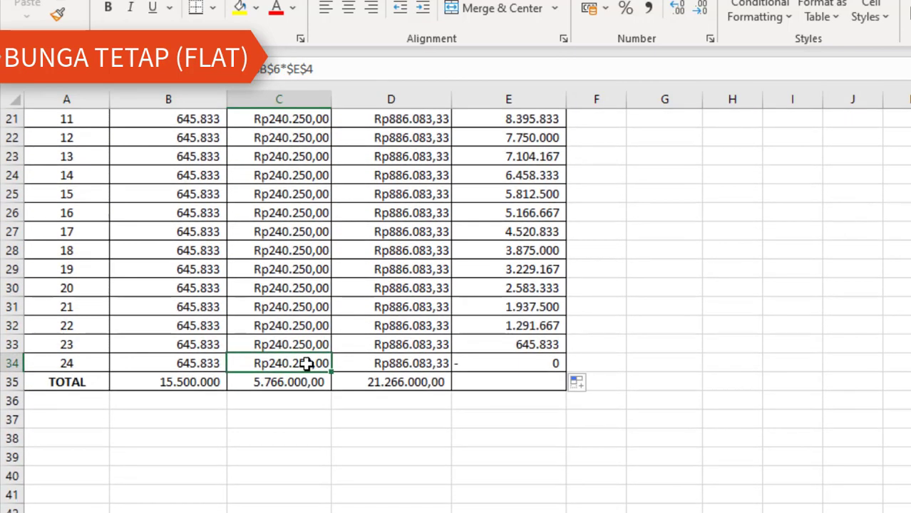
{"action": "scroll", "coordinate": [307, 363], "scroll_direction": "up", "scroll_amount": 4}
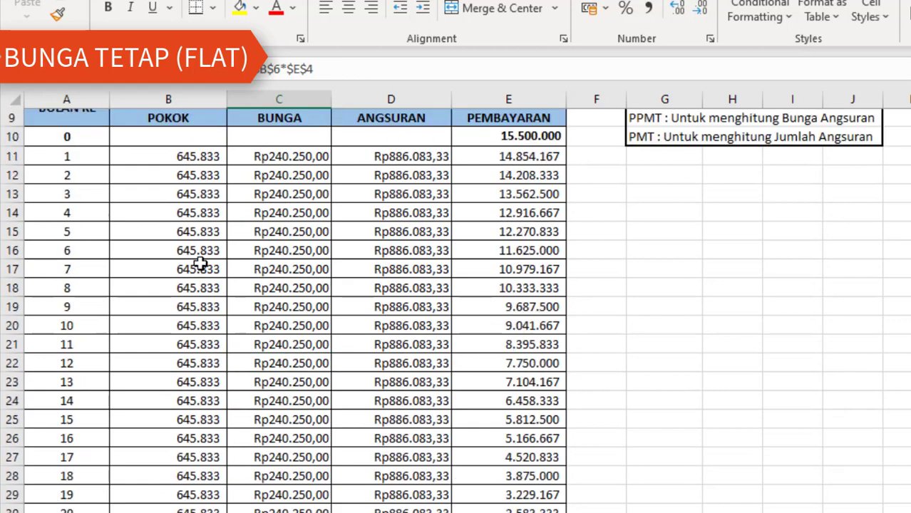
{"action": "left_click", "coordinate": [412, 161]}
{"action": "scroll", "coordinate": [414, 236], "scroll_direction": "down", "scroll_amount": 4}
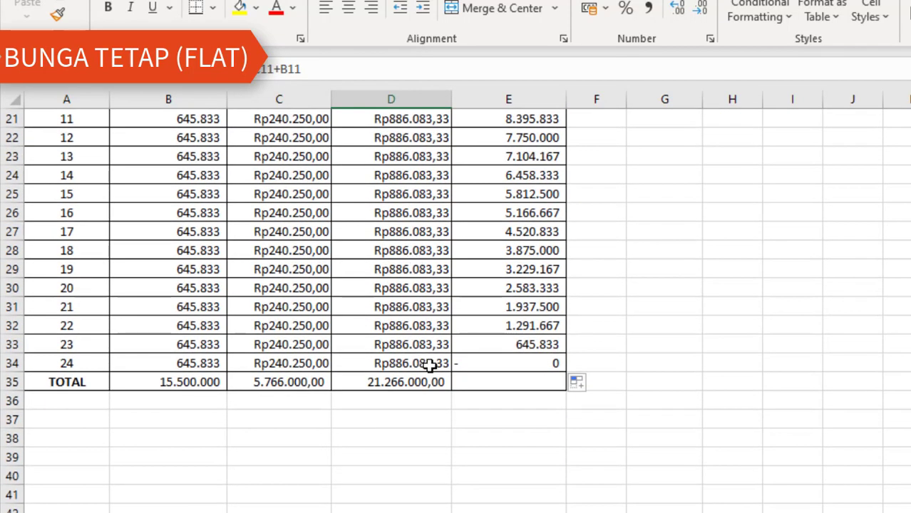
Check the TOTAL row sums for total installment, principal and interest on the B FLAT sheet.
{"action": "left_click", "coordinate": [399, 380]}
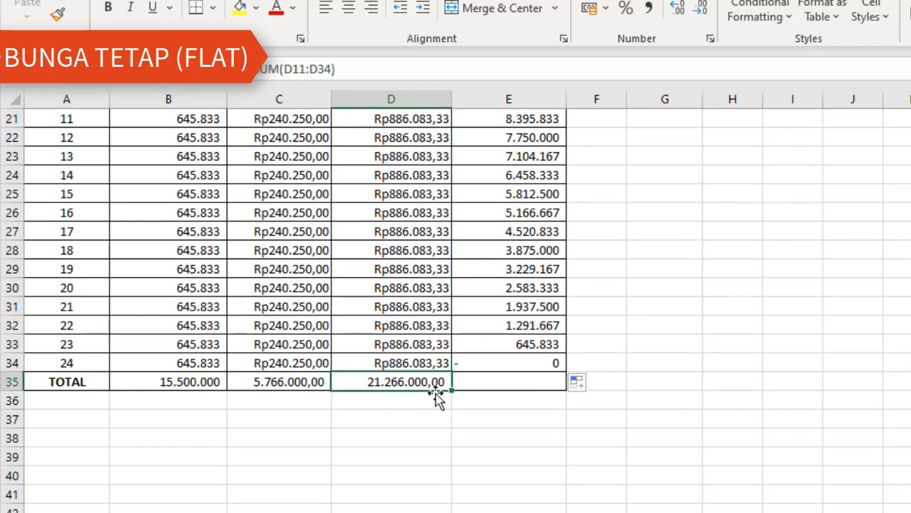
{"action": "left_click", "coordinate": [164, 389]}
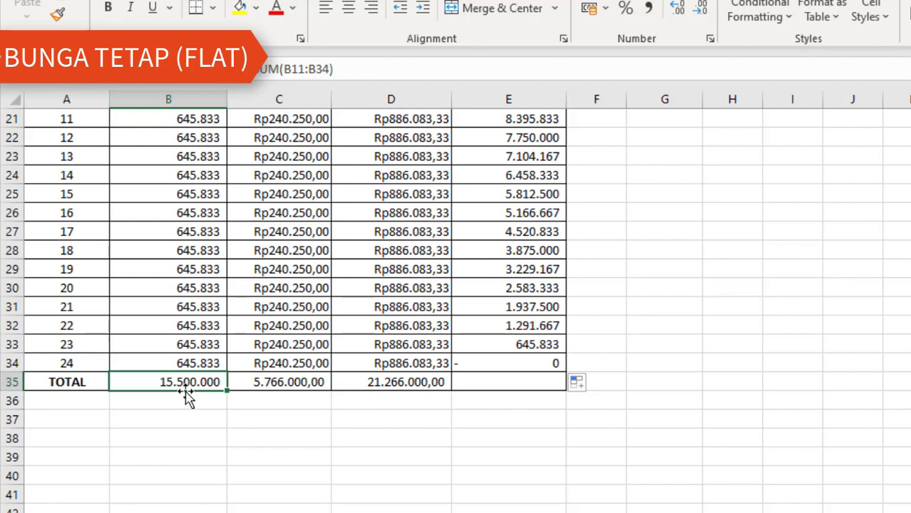
{"action": "left_click", "coordinate": [405, 382]}
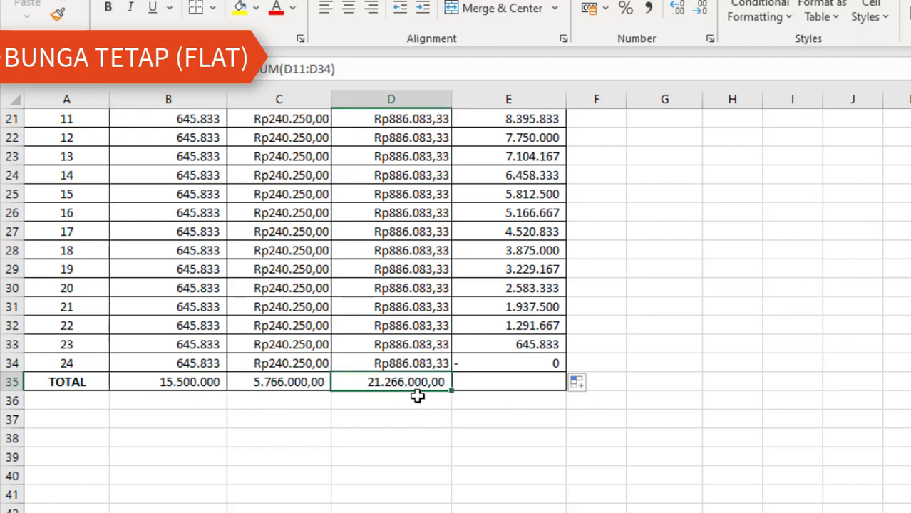
{"action": "left_click", "coordinate": [253, 385]}
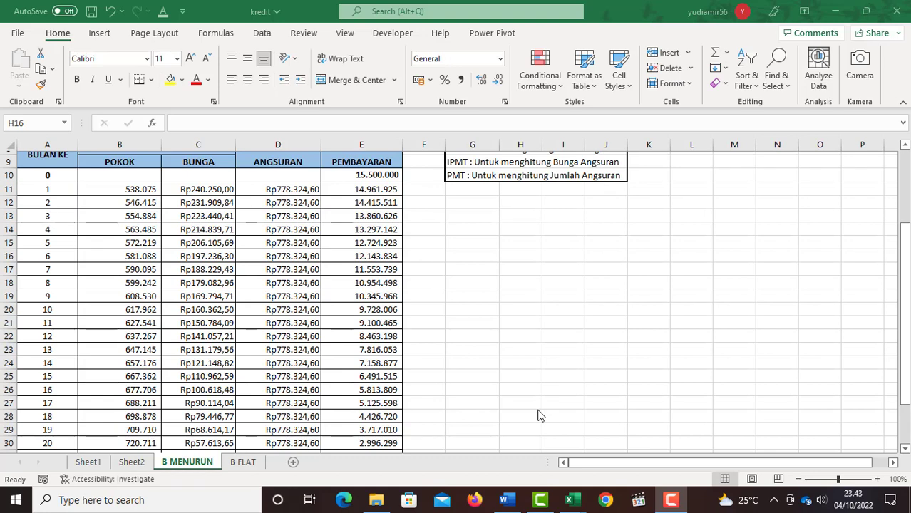
Compare the TOTAL rows of the B MENURUN and B FLAT sheets, ending on B FLAT.
{"action": "scroll", "coordinate": [540, 416], "scroll_direction": "down", "scroll_amount": 3}
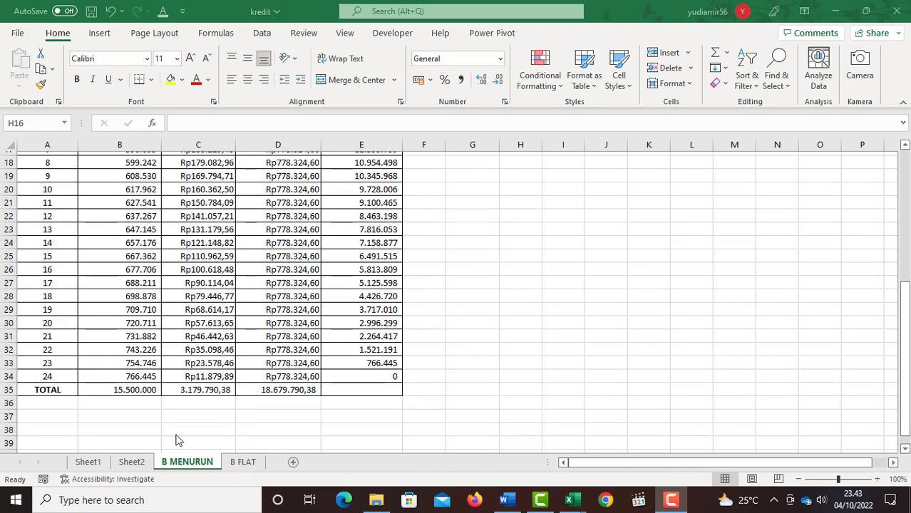
{"action": "left_click", "coordinate": [251, 470]}
{"action": "left_click", "coordinate": [243, 464]}
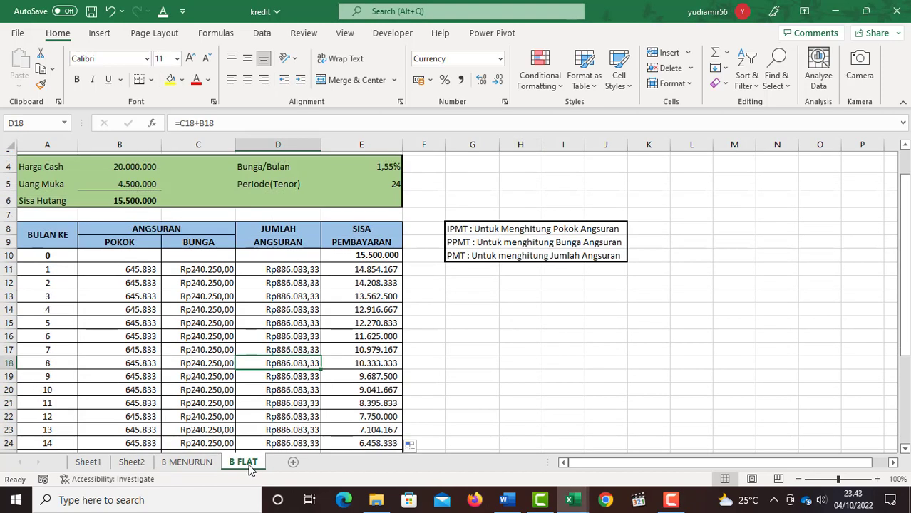
{"action": "scroll", "coordinate": [268, 413], "scroll_direction": "down", "scroll_amount": 5}
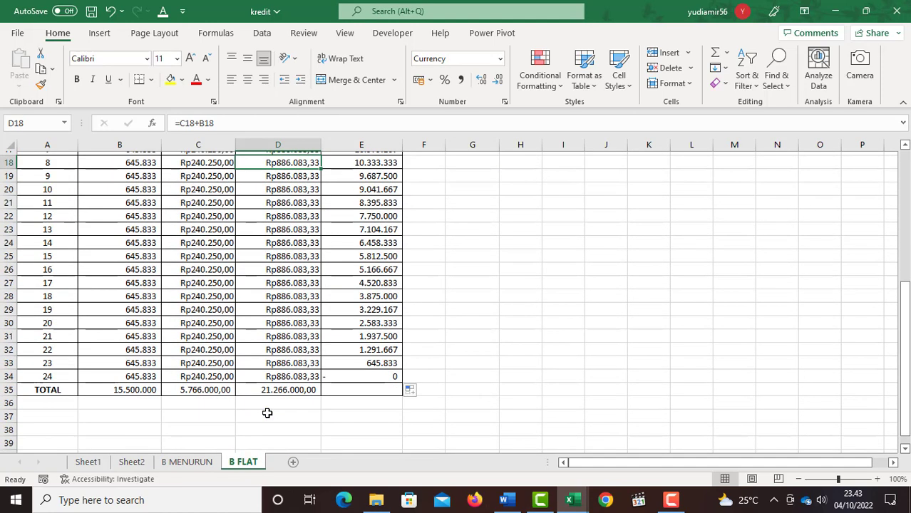
{"action": "left_click", "coordinate": [207, 464]}
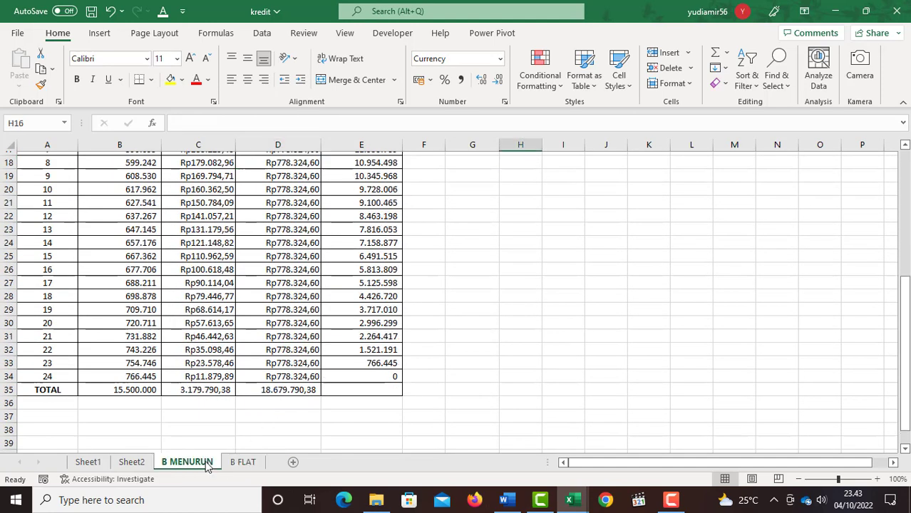
{"action": "left_click", "coordinate": [241, 465]}
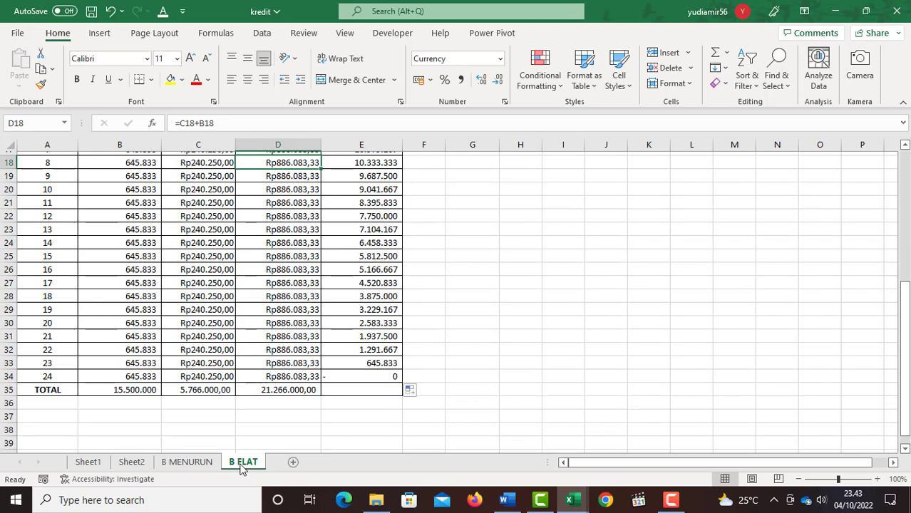